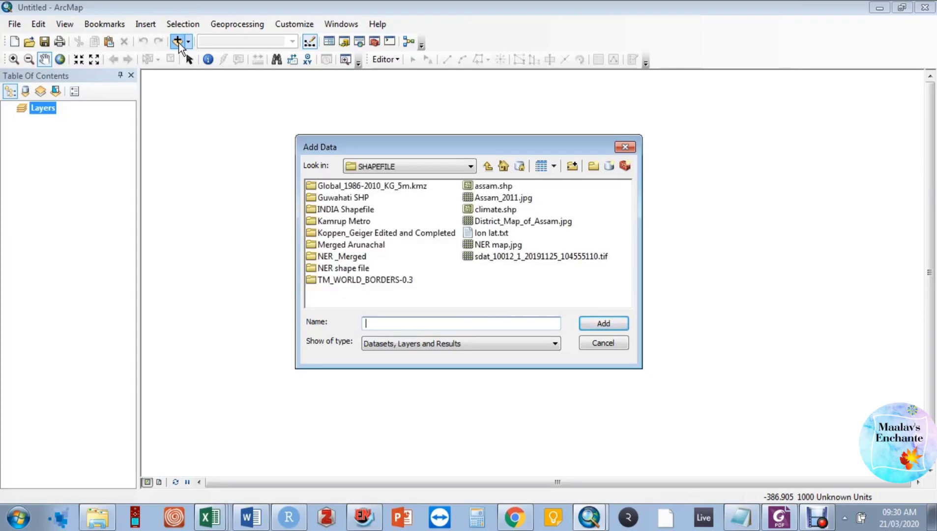
# Step: Load assam.shp from the SHAPEFILE folder three times as three separate layers
pyautogui.click(494, 186)
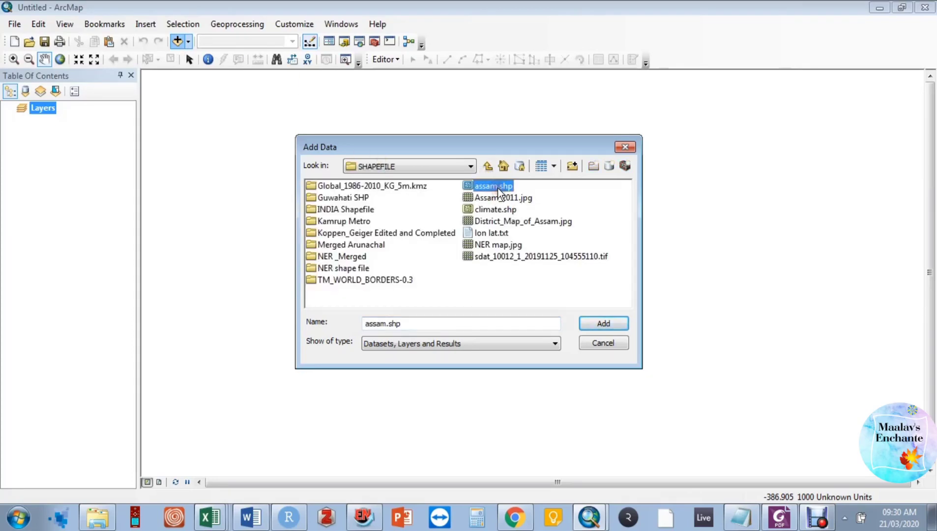
pyautogui.click(616, 325)
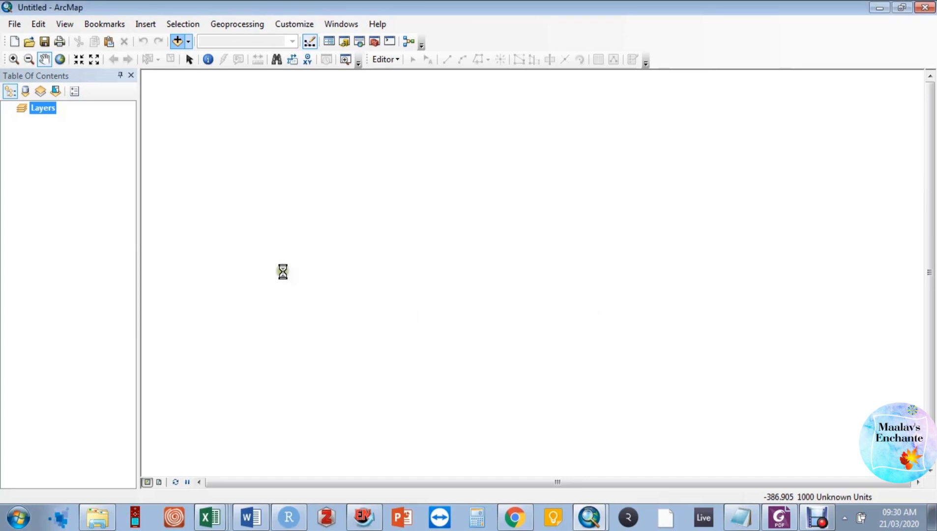
pyautogui.click(176, 41)
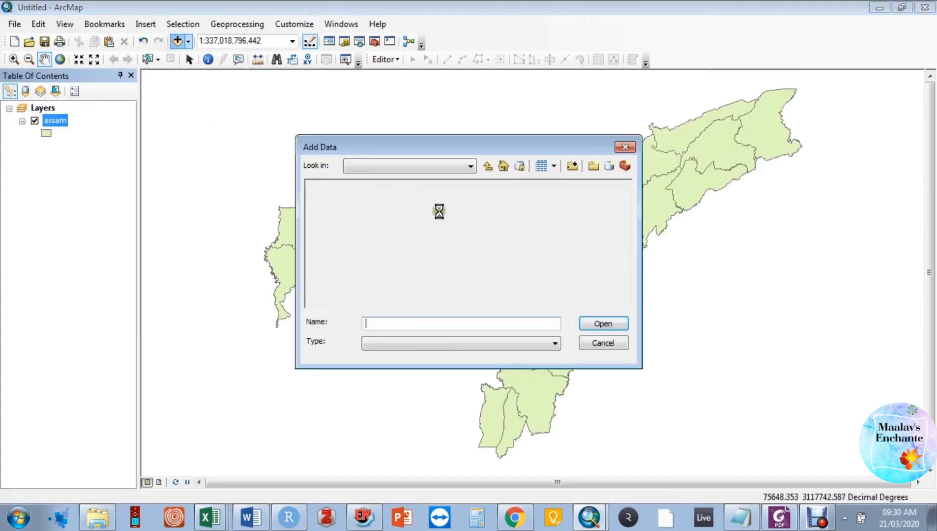
pyautogui.click(501, 196)
pyautogui.click(493, 185)
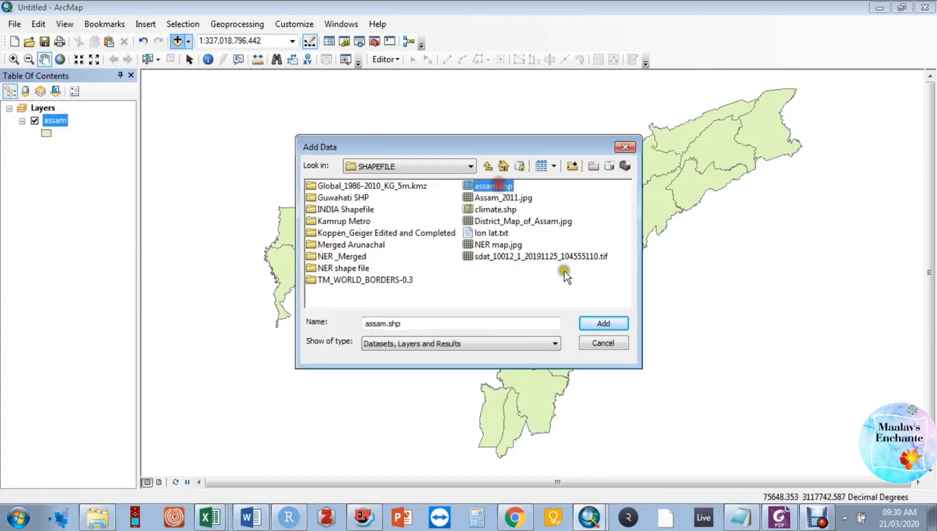
pyautogui.click(604, 323)
pyautogui.click(177, 40)
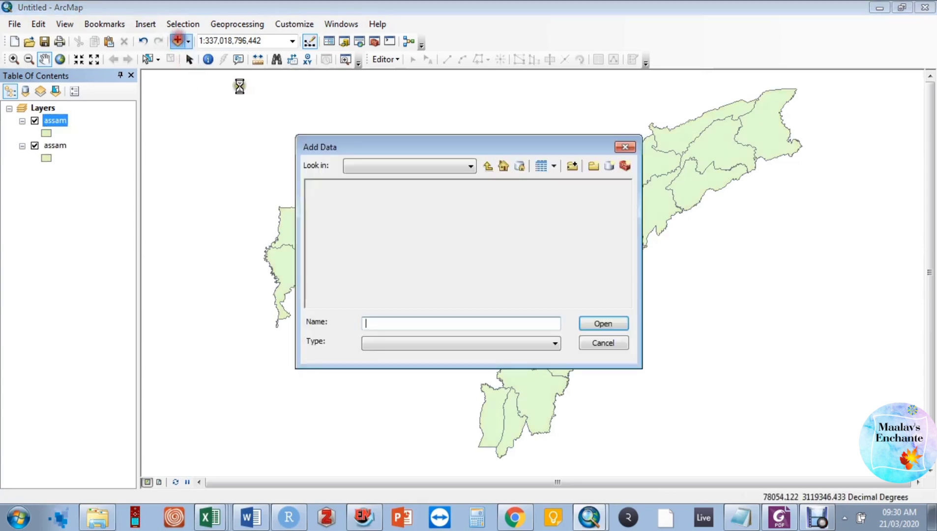
pyautogui.click(495, 186)
pyautogui.click(603, 323)
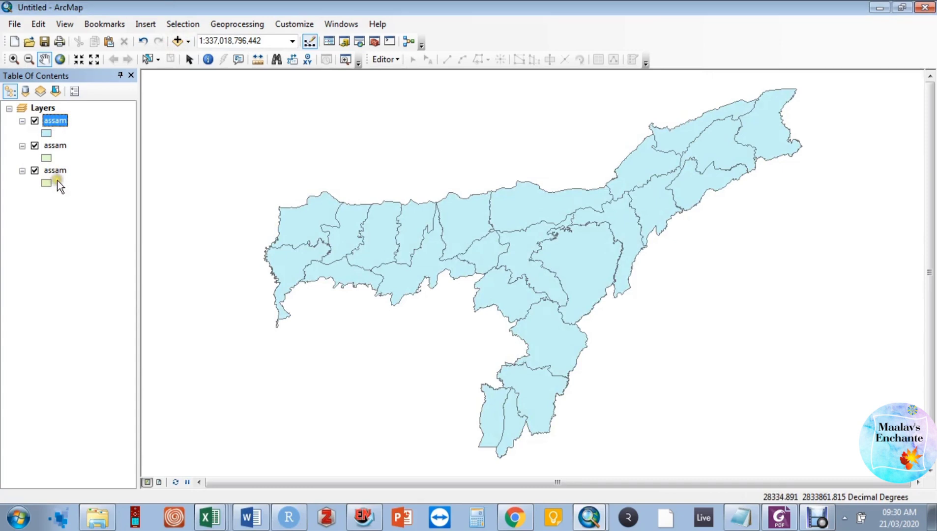
pyautogui.click(43, 134)
pyautogui.rightClick(56, 123)
pyautogui.click(117, 148)
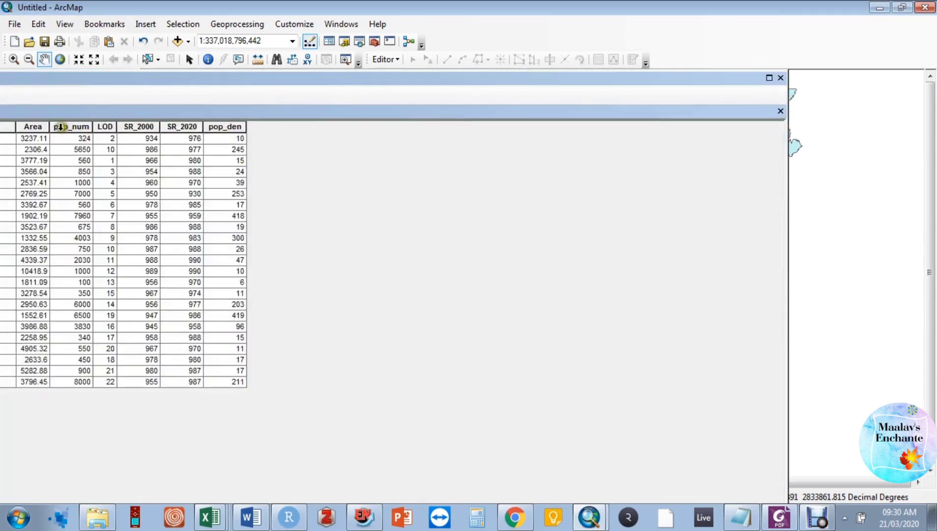
pyautogui.doubleClick(293, 75)
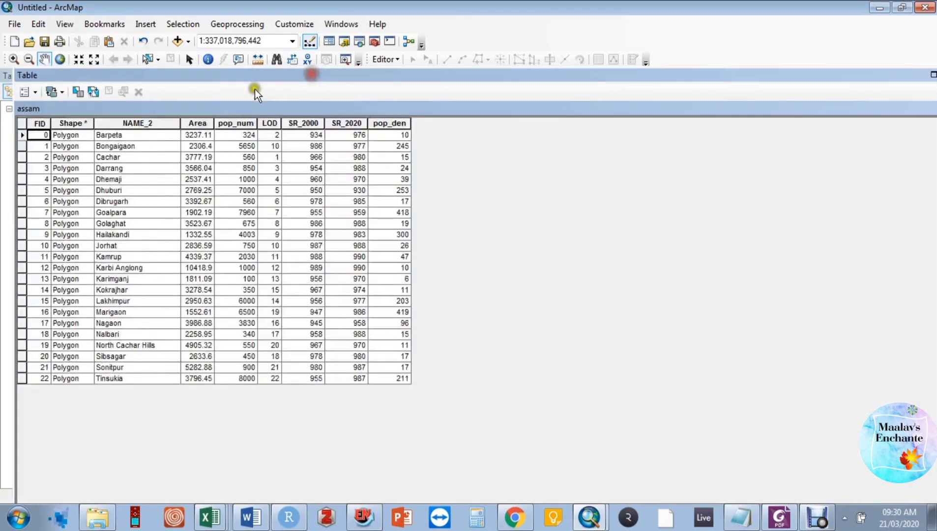
pyautogui.click(136, 123)
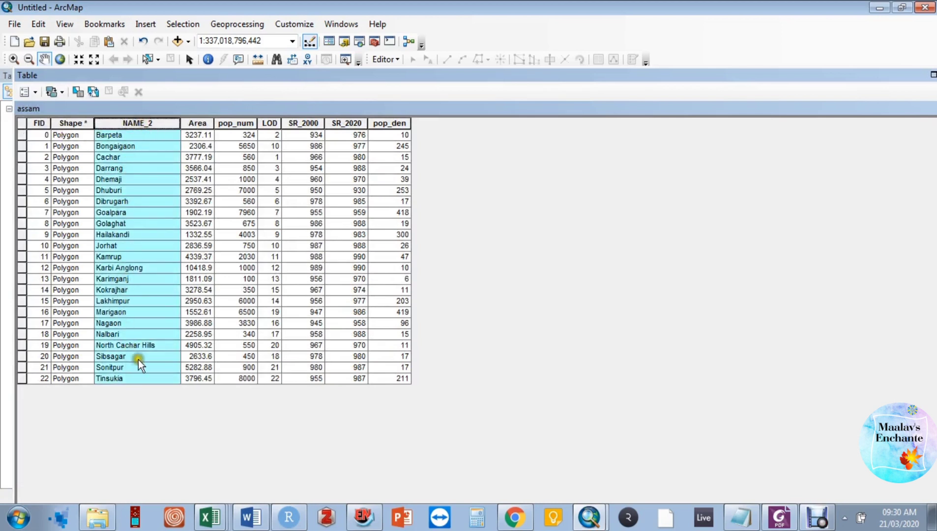
pyautogui.click(193, 123)
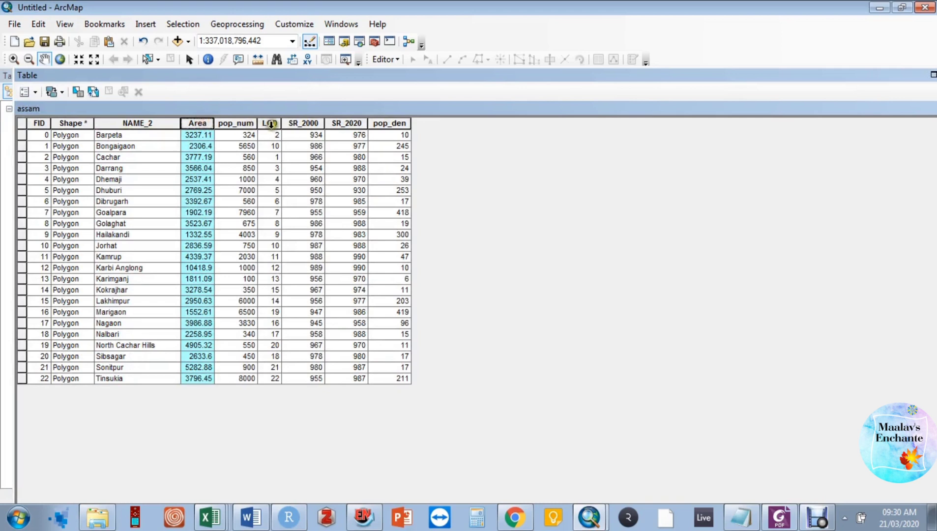
pyautogui.click(240, 122)
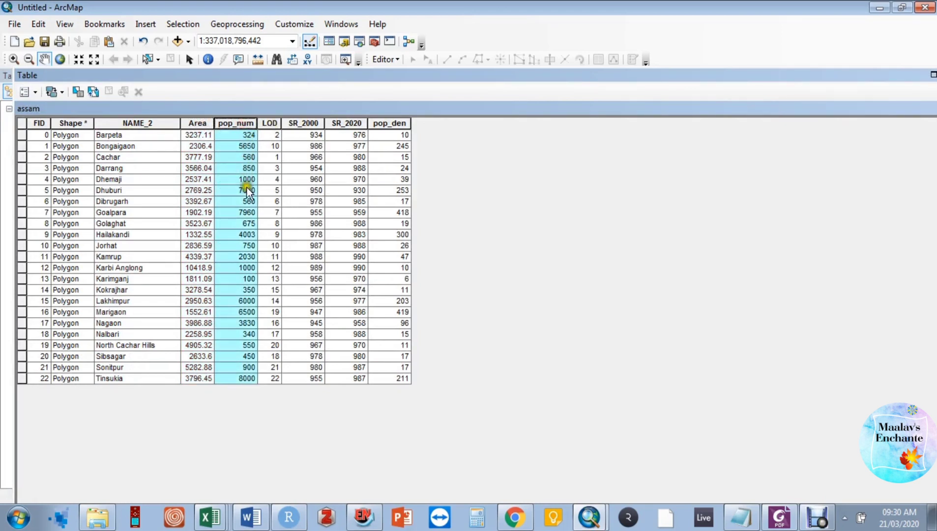
pyautogui.click(304, 123)
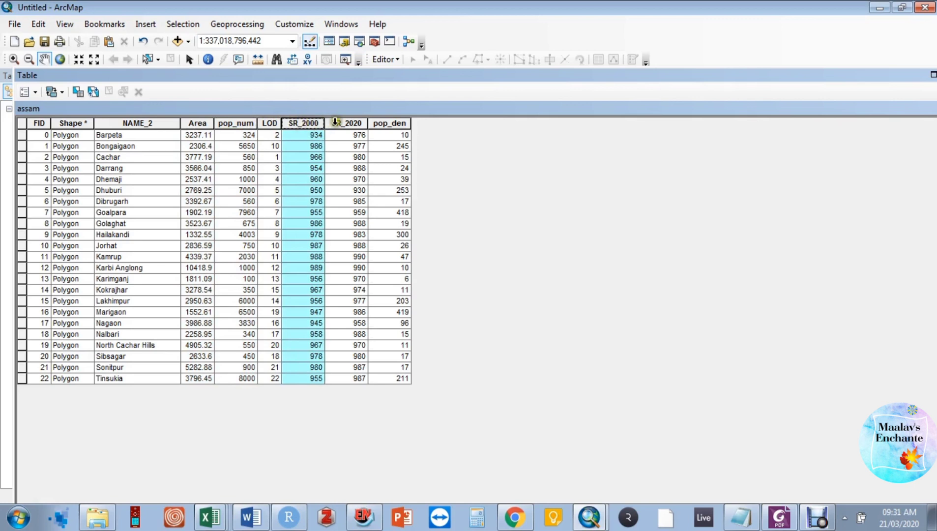
pyautogui.click(342, 124)
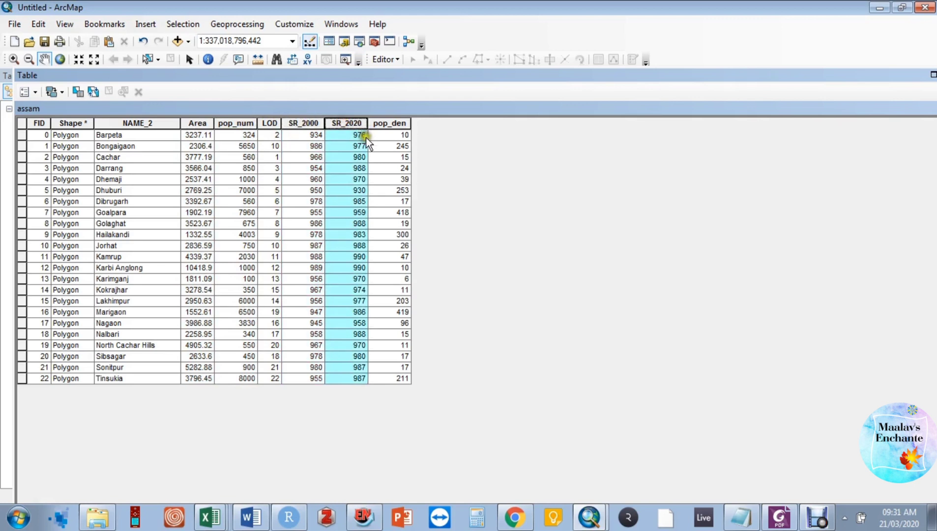
pyautogui.click(391, 123)
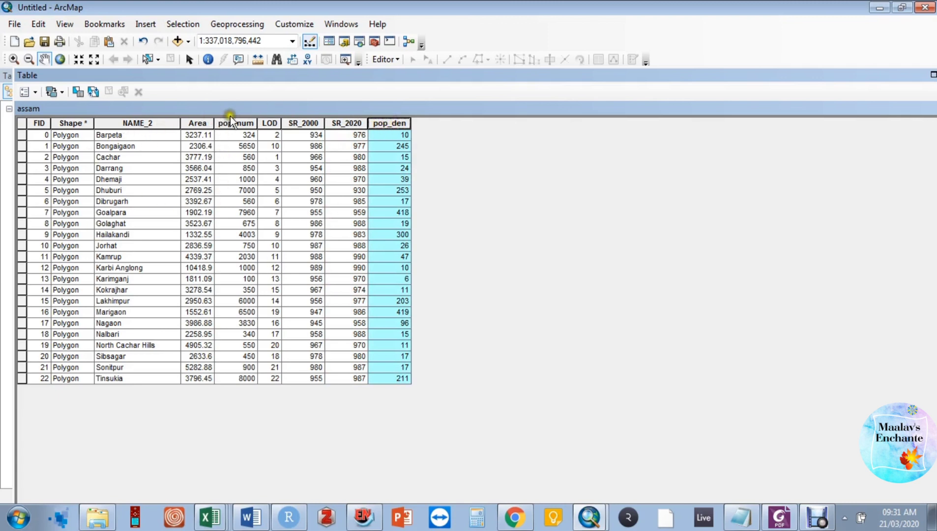
pyautogui.click(244, 122)
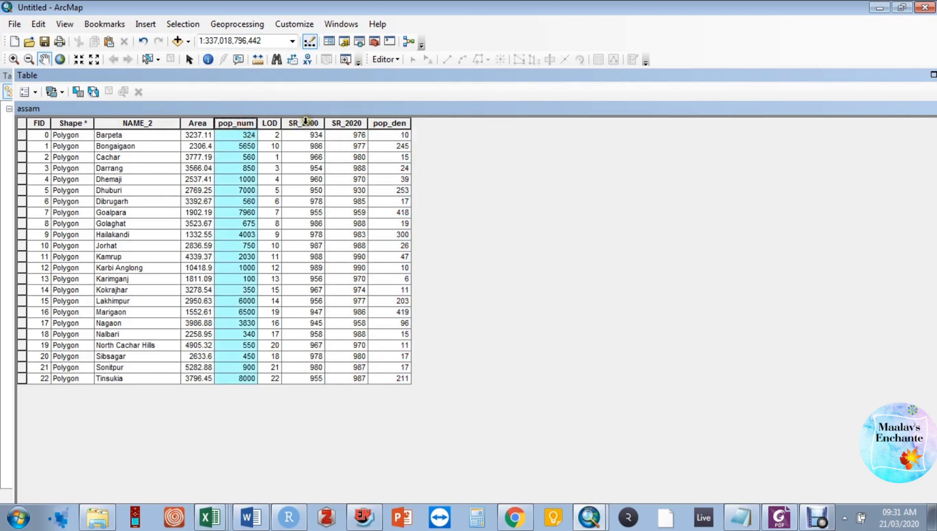
pyautogui.click(303, 122)
pyautogui.click(344, 123)
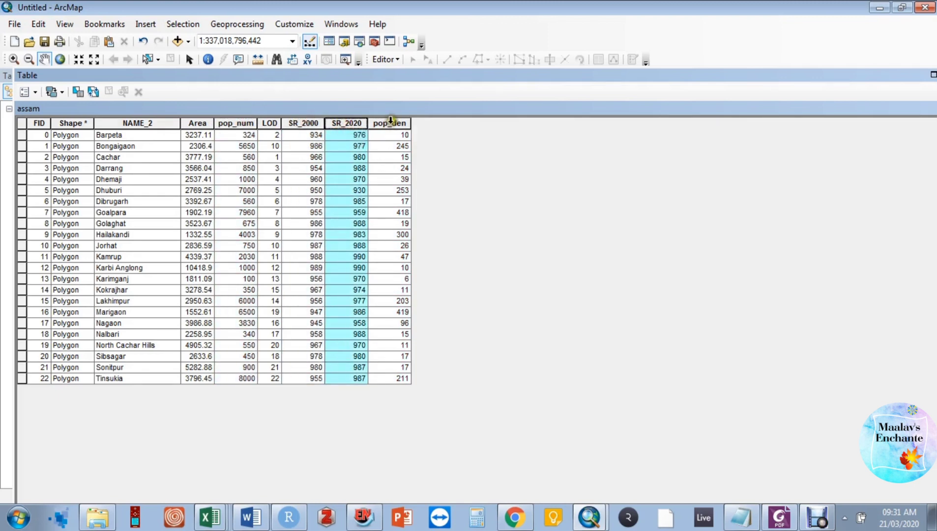
pyautogui.click(391, 123)
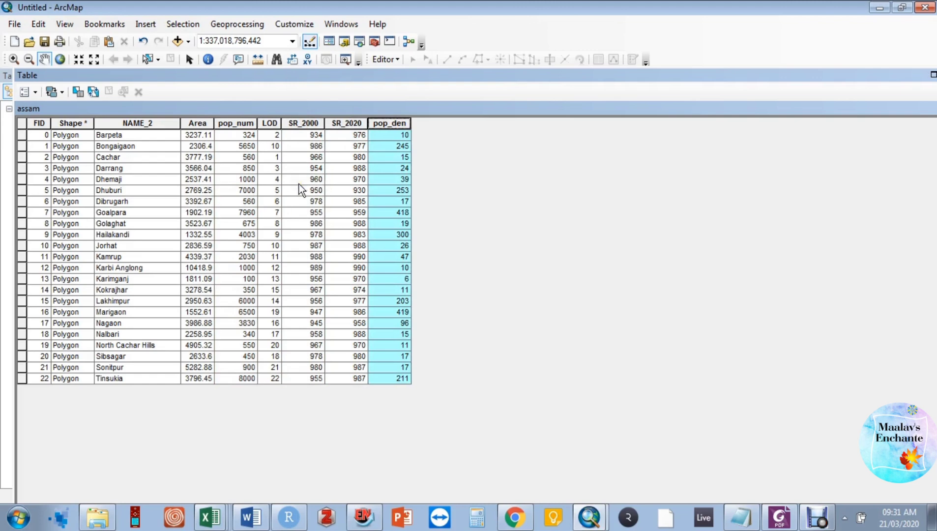
pyautogui.moveTo(884, 74); pyautogui.dragTo(834, 83)
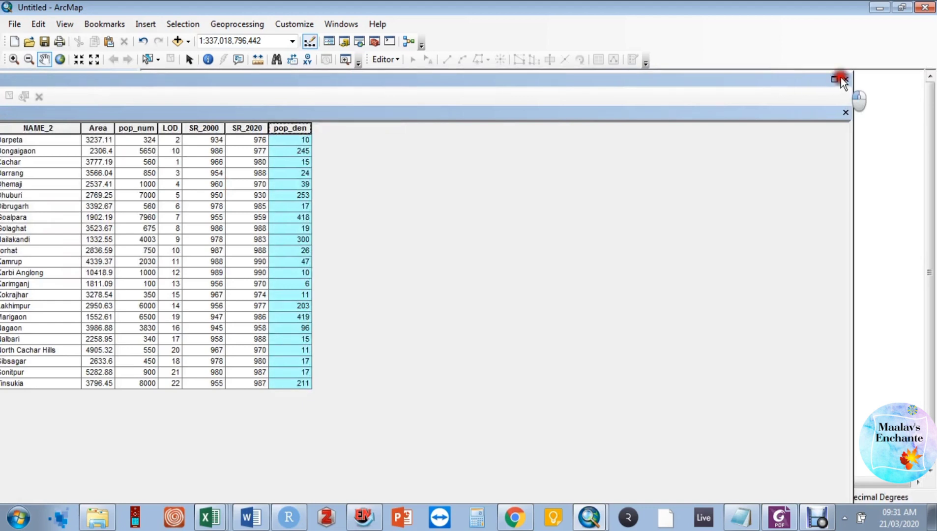
# Step: Close the attribute table and open the top assam layer's properties
pyautogui.click(845, 79)
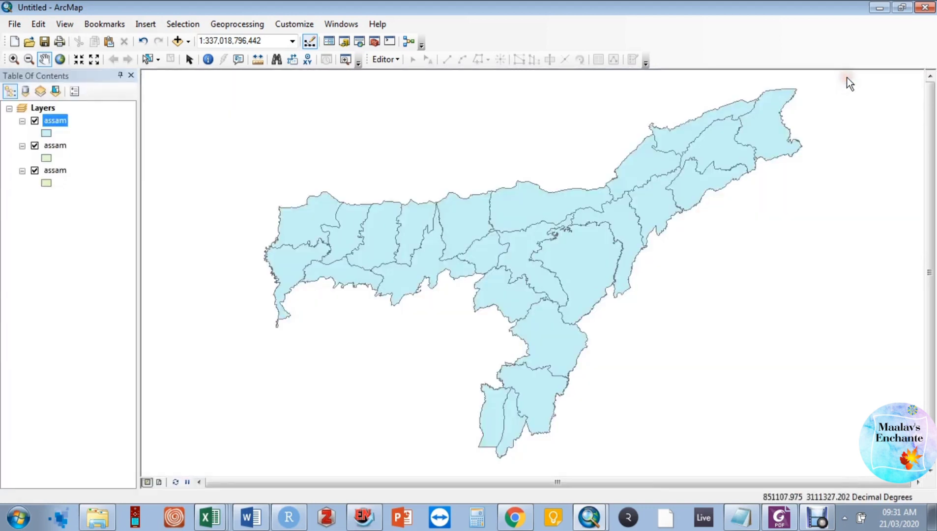
pyautogui.rightClick(59, 119)
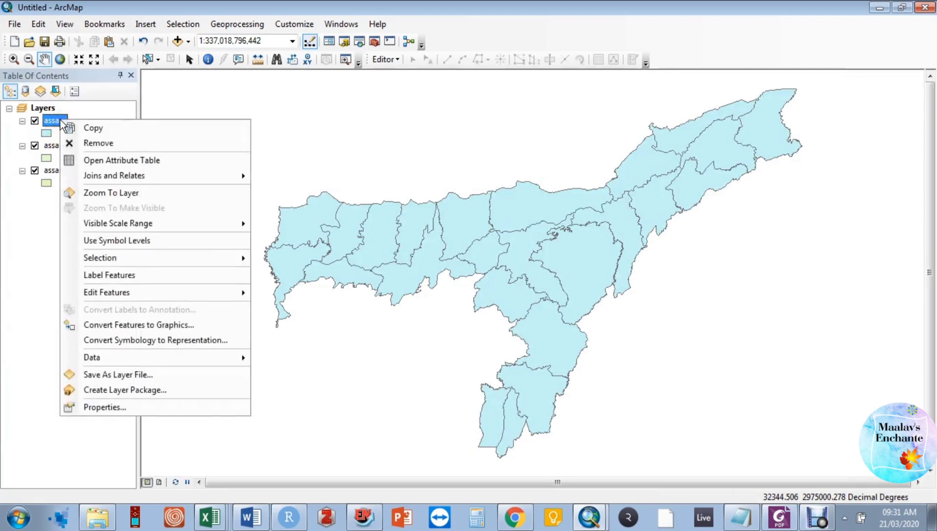
pyautogui.click(121, 407)
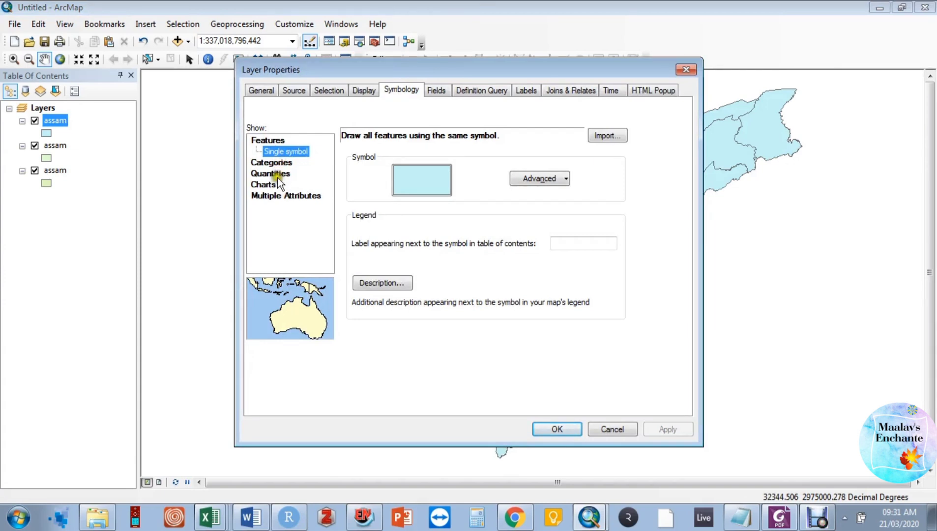
# Step: Chart SR_2000 and SR_2020 as pie charts with the grey-lavender colour ramp and apply
pyautogui.click(268, 185)
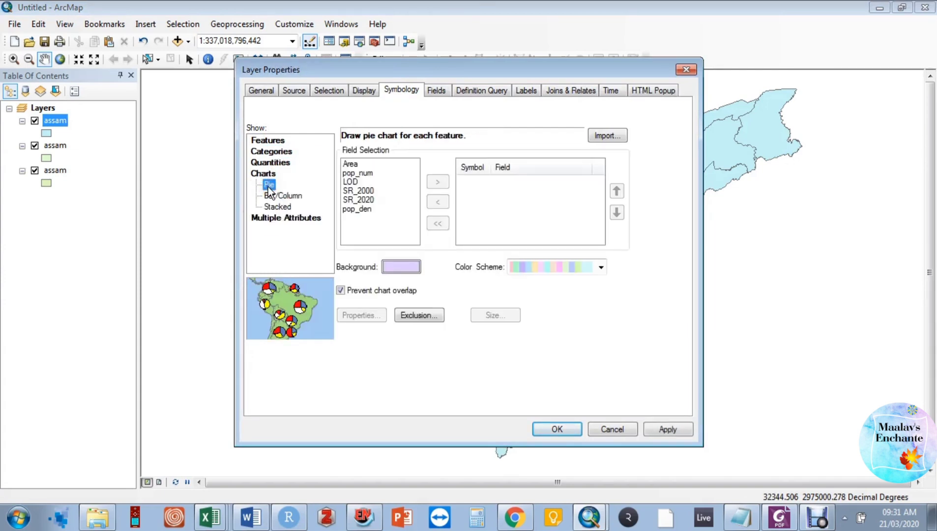
pyautogui.click(372, 190)
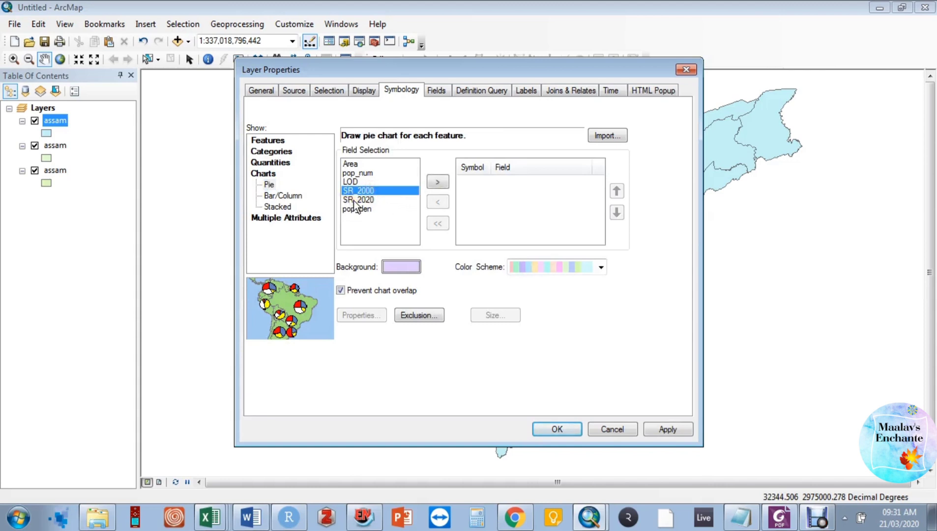
pyautogui.keyDown('ctrl'); pyautogui.click(353, 200); pyautogui.keyUp('ctrl')
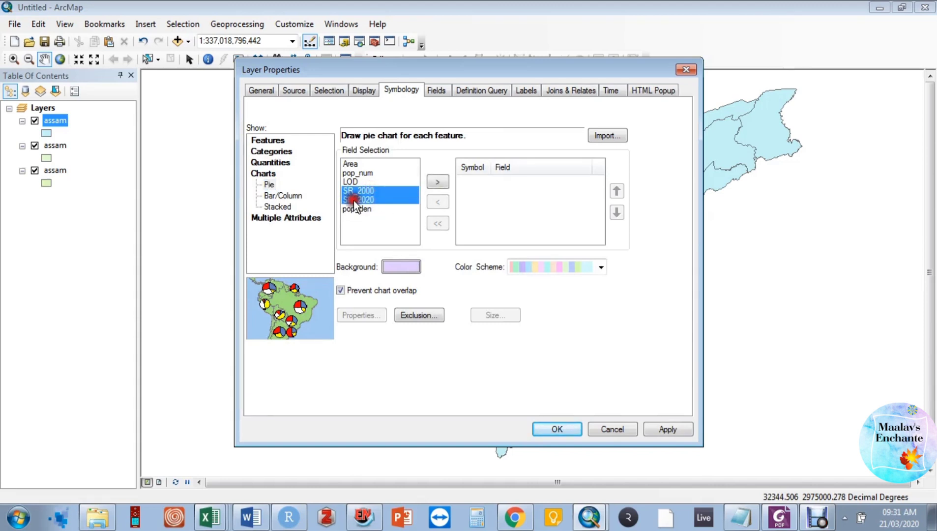
pyautogui.click(443, 182)
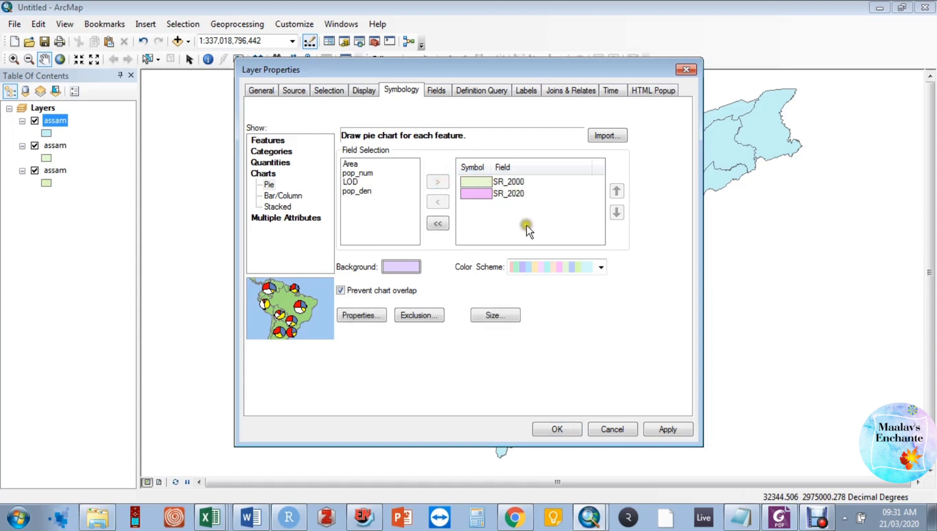
pyautogui.click(600, 267)
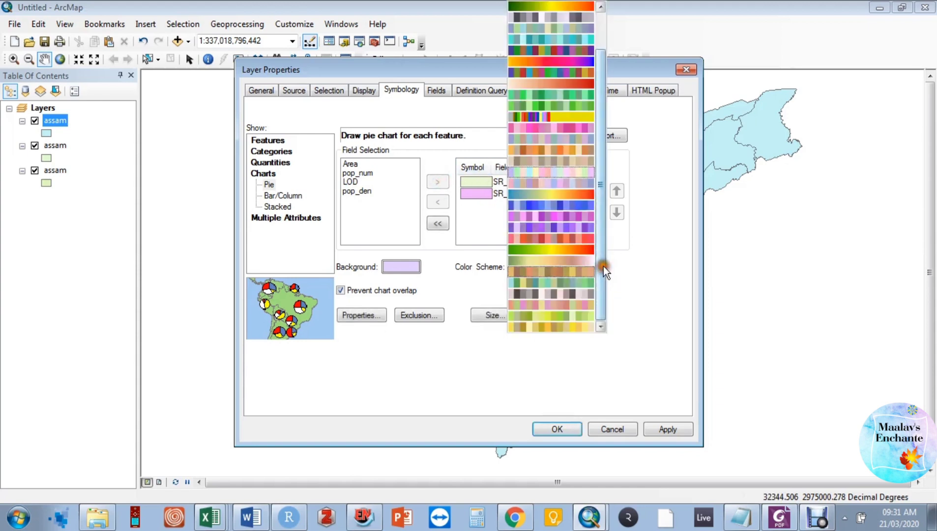
pyautogui.click(554, 20)
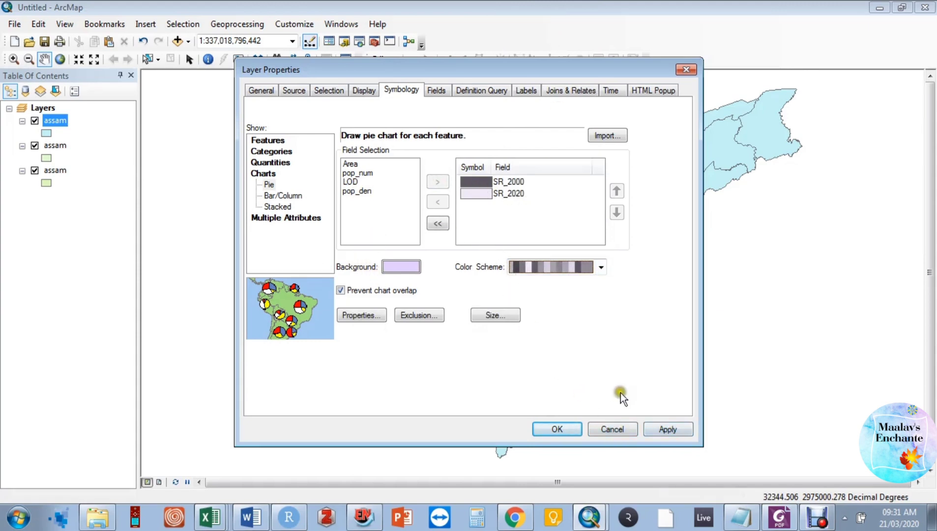
pyautogui.click(667, 429)
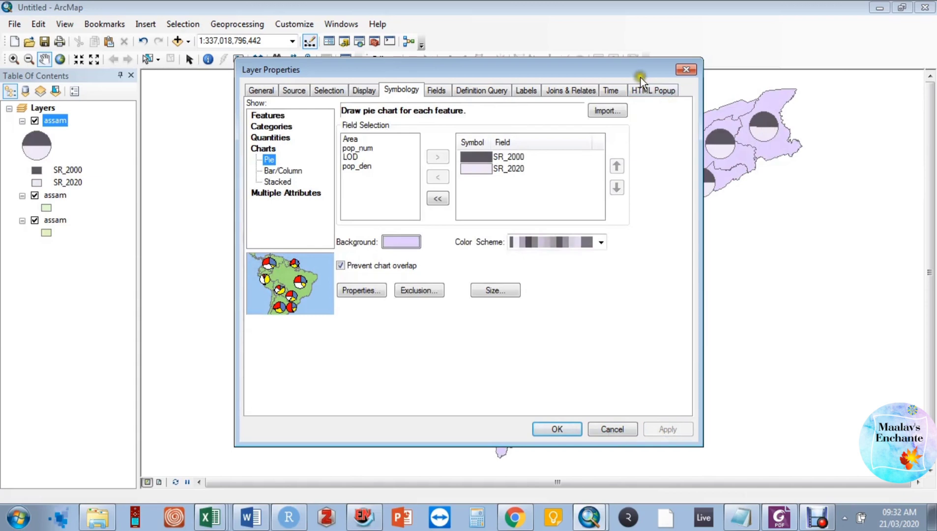
# Step: Switch to Bar/Column charts of SR_2000 and SR_2020 with a grey-purple scheme and apply
pyautogui.moveTo(641, 78); pyautogui.dragTo(418, 177)
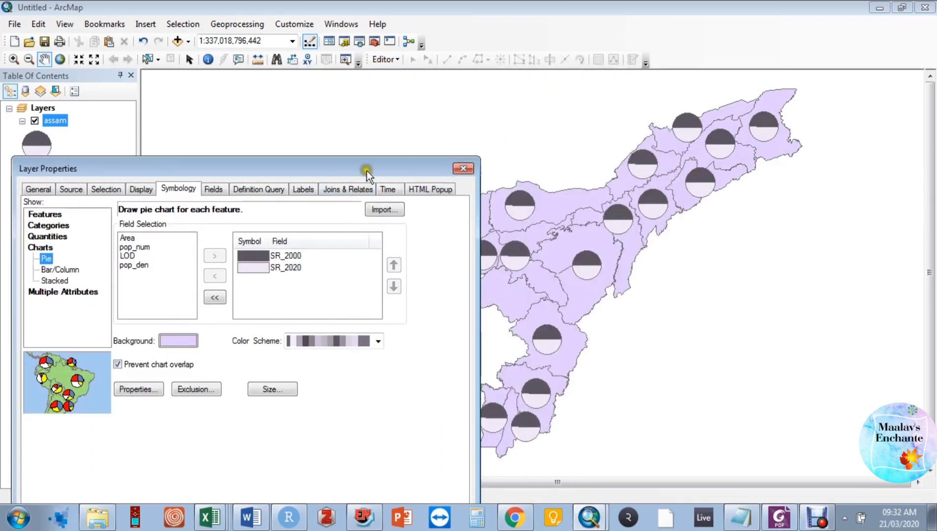
pyautogui.moveTo(366, 170); pyautogui.dragTo(575, 95)
pyautogui.click(267, 194)
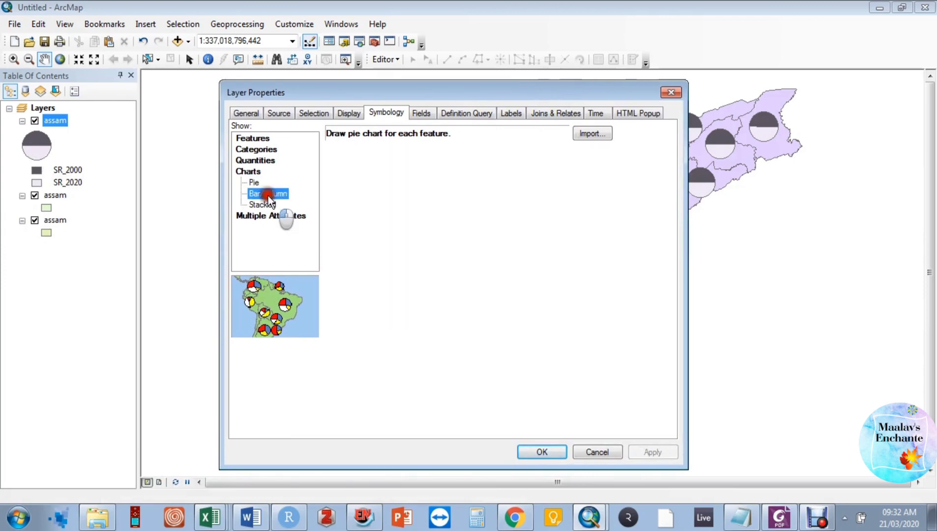
pyautogui.click(648, 452)
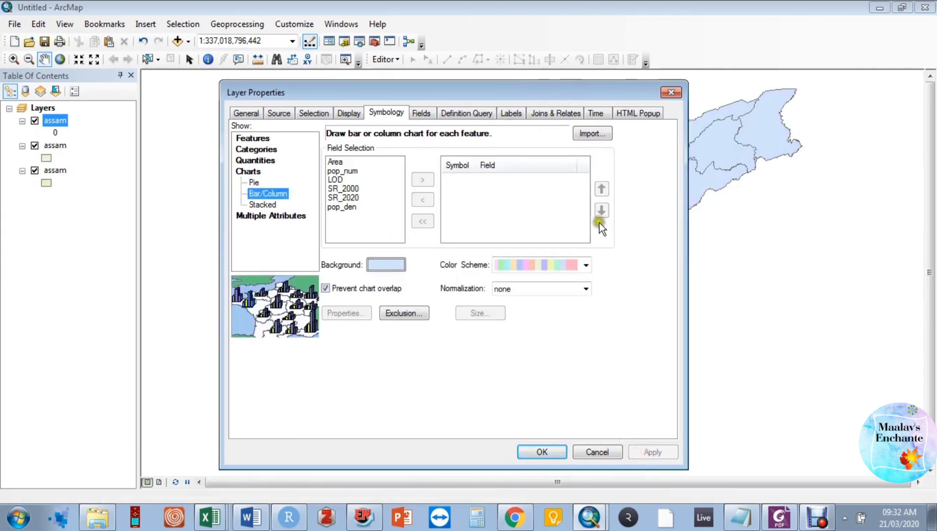
pyautogui.click(586, 266)
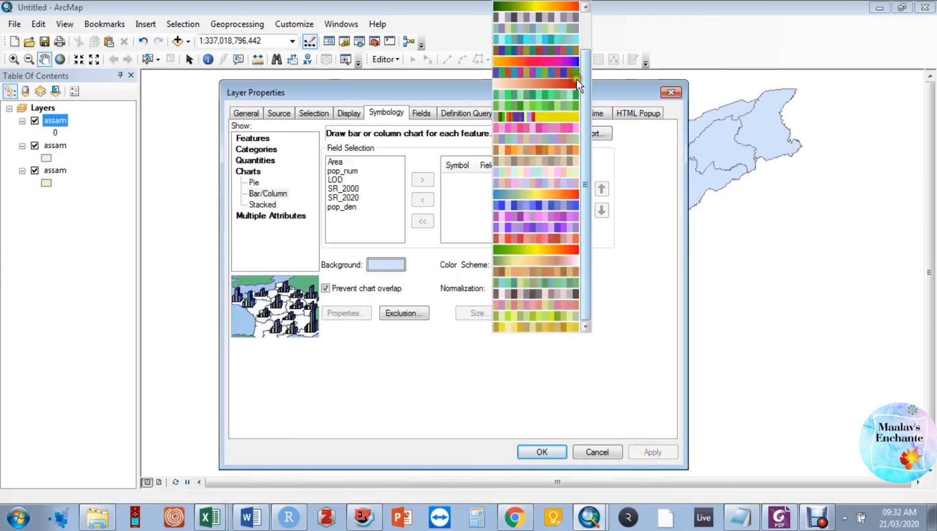
pyautogui.click(563, 20)
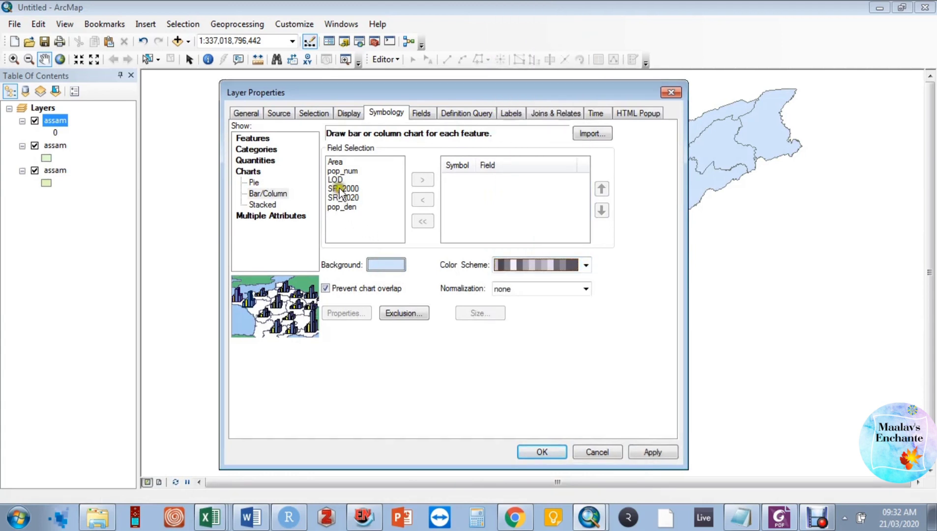
pyautogui.moveTo(339, 189); pyautogui.dragTo(346, 197)
pyautogui.click(430, 180)
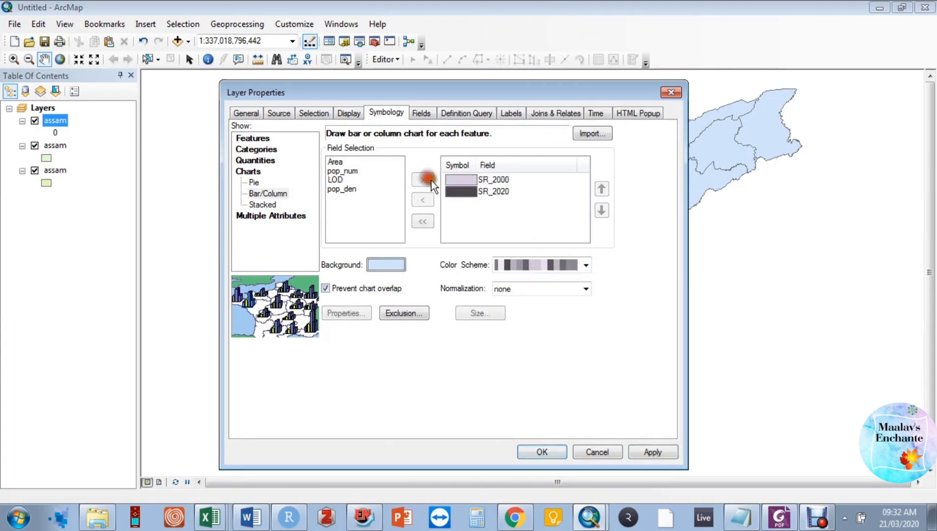
pyautogui.click(653, 452)
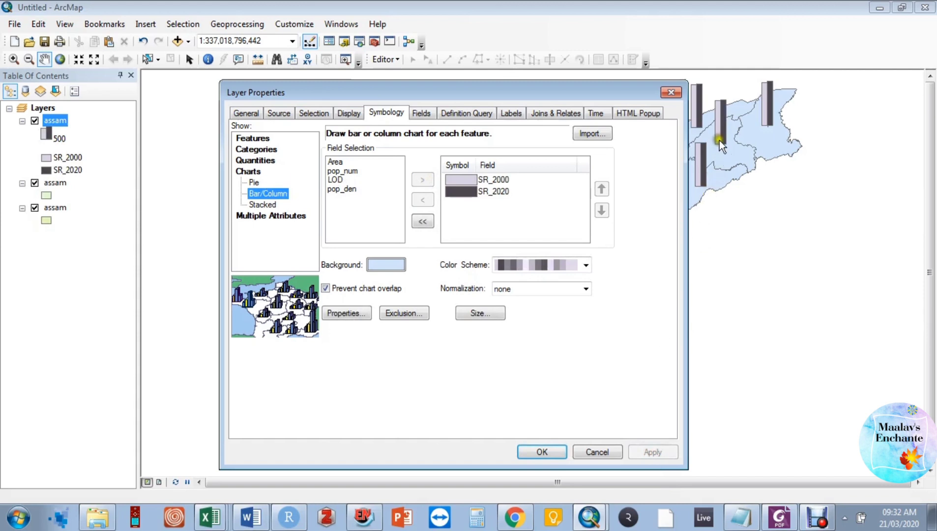
# Step: Compare pie charts against bar charts on the map, then reapply Bar/Column
pyautogui.moveTo(616, 95); pyautogui.dragTo(488, 151)
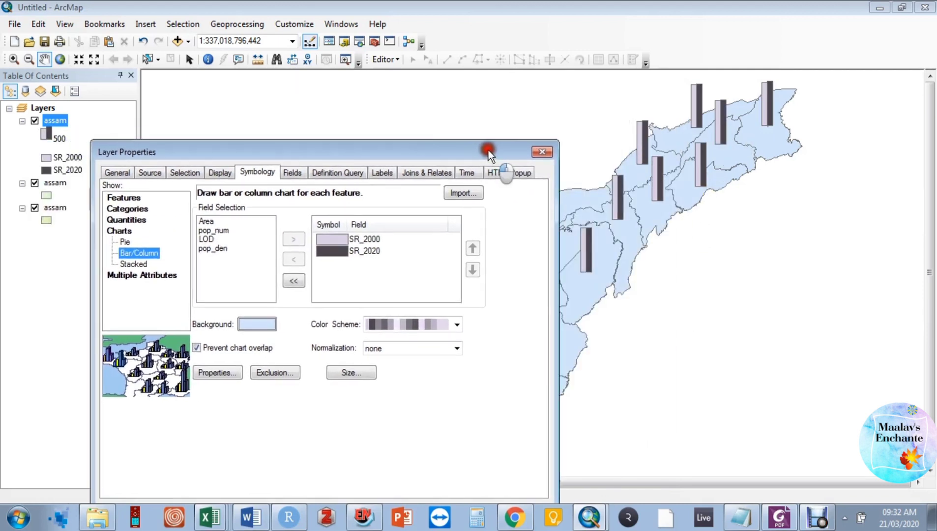
pyautogui.click(125, 241)
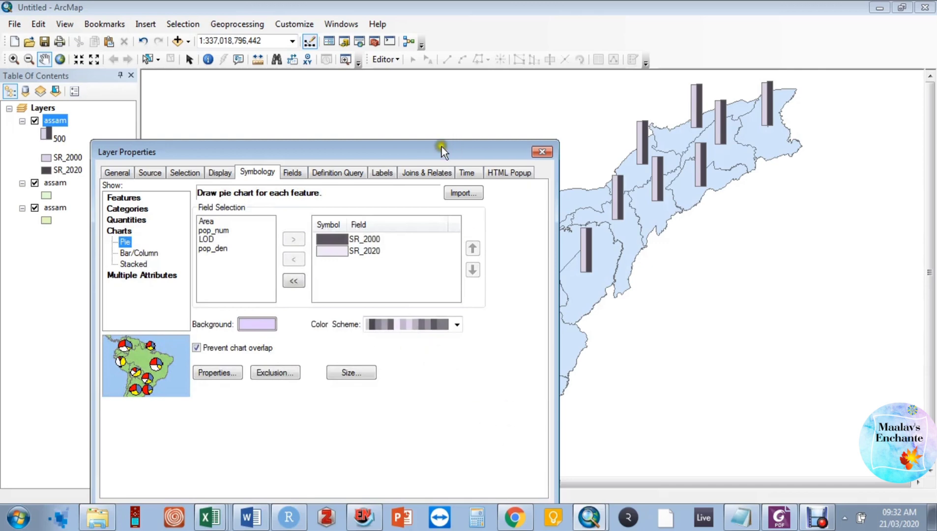
pyautogui.moveTo(442, 146); pyautogui.dragTo(420, 66)
pyautogui.click(502, 429)
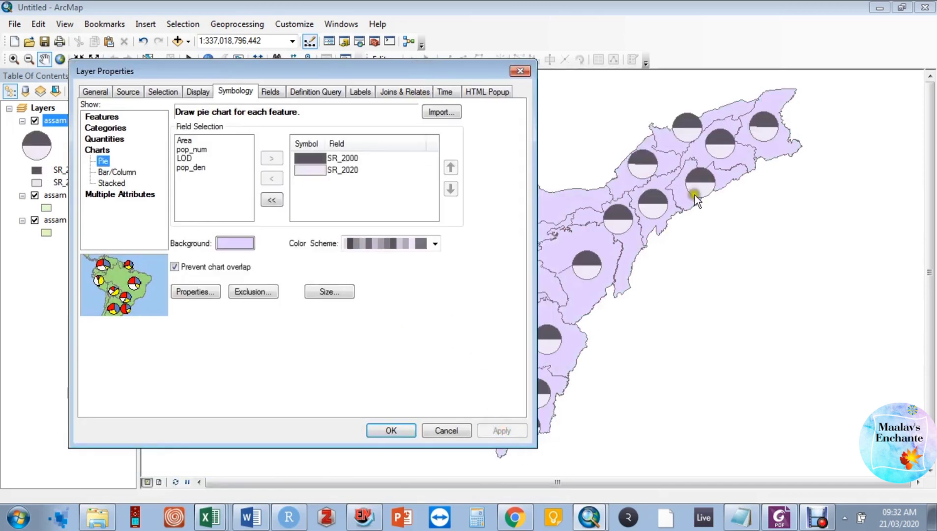
pyautogui.click(120, 172)
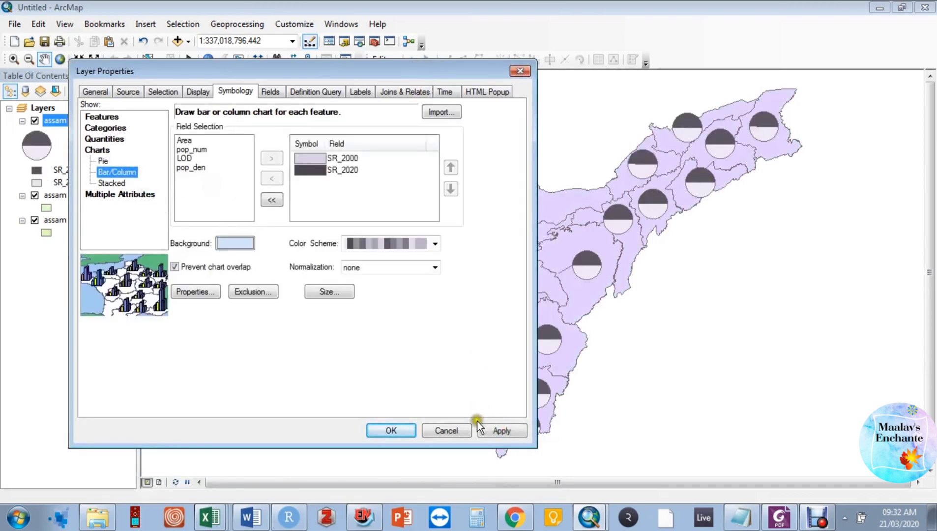
pyautogui.click(502, 430)
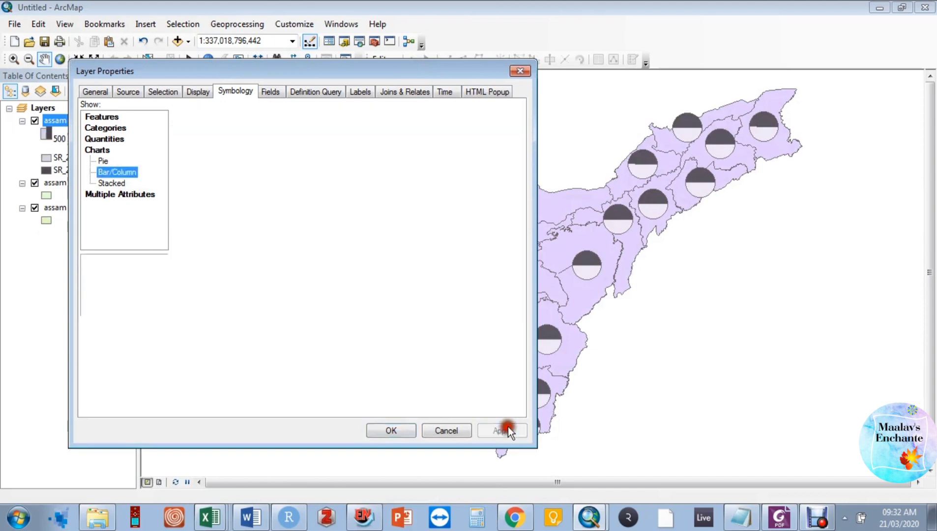
pyautogui.click(112, 183)
# Step: Try stacked charts of SR_2000 and SR_2020 and apply them
pyautogui.click(194, 176)
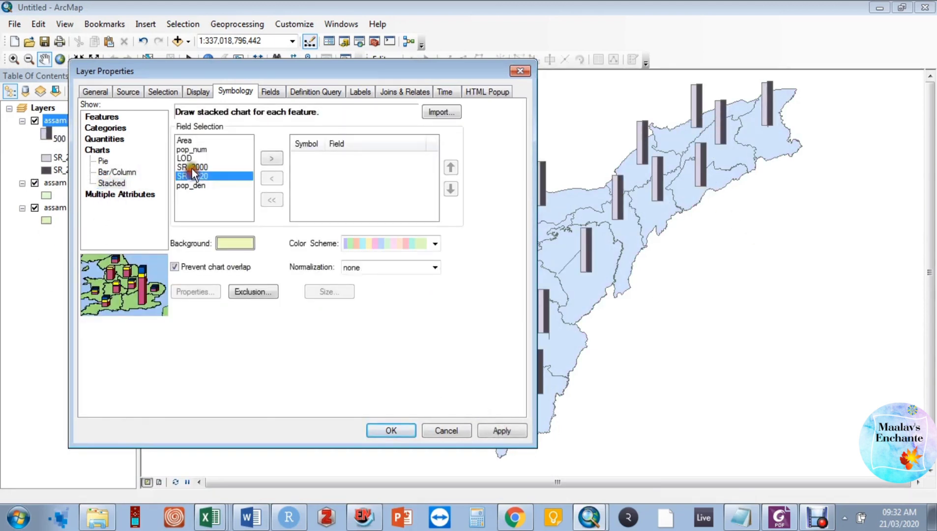
pyautogui.keyDown('shift'); pyautogui.click(192, 167); pyautogui.keyUp('shift')
pyautogui.click(271, 158)
pyautogui.click(500, 430)
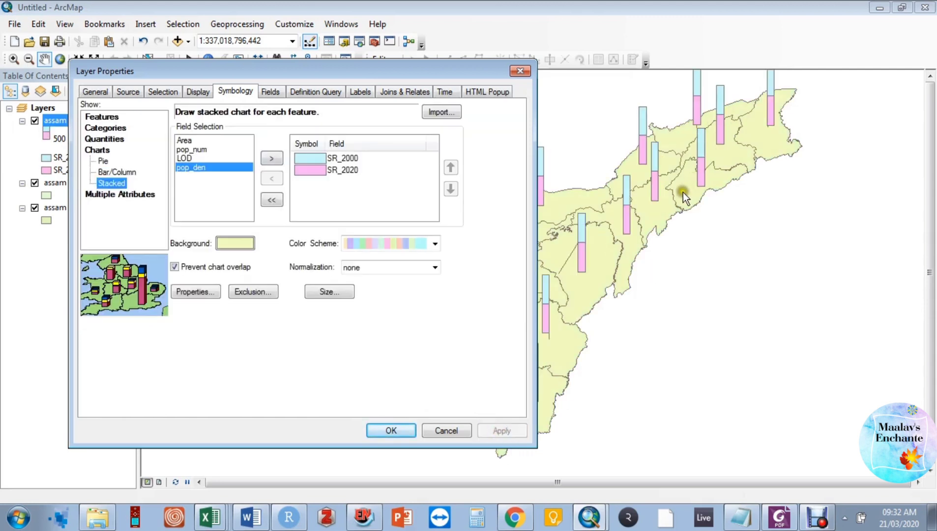
# Step: Return to Bar/Column charts, apply, and confirm the layer properties with OK
pyautogui.click(130, 171)
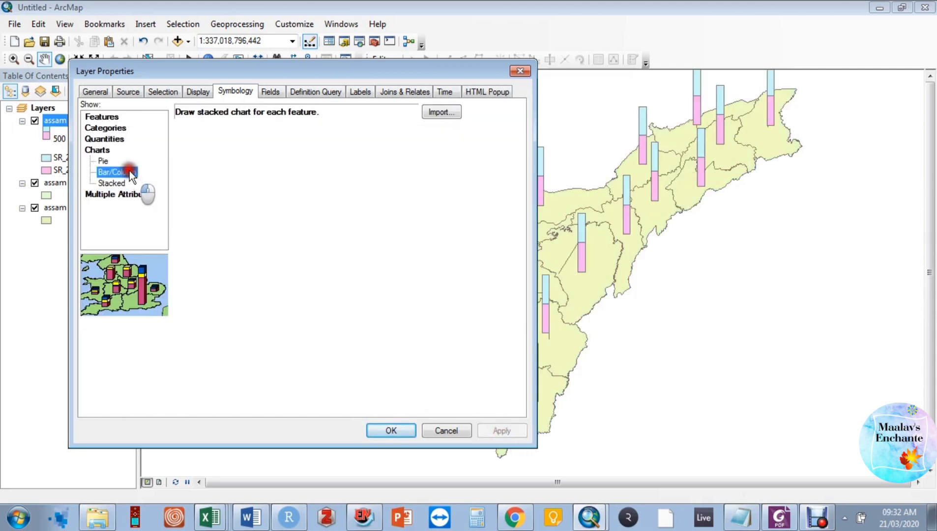
pyautogui.click(501, 431)
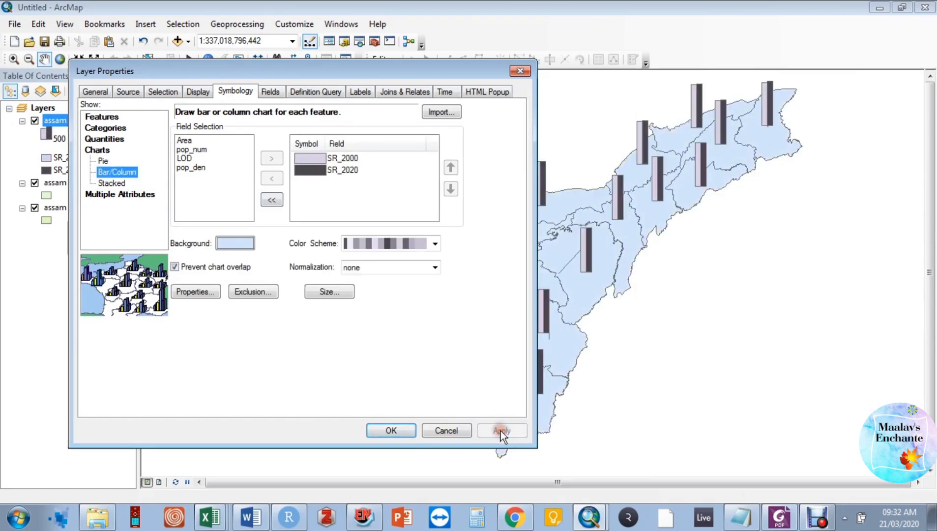
pyautogui.moveTo(421, 78); pyautogui.dragTo(748, 215)
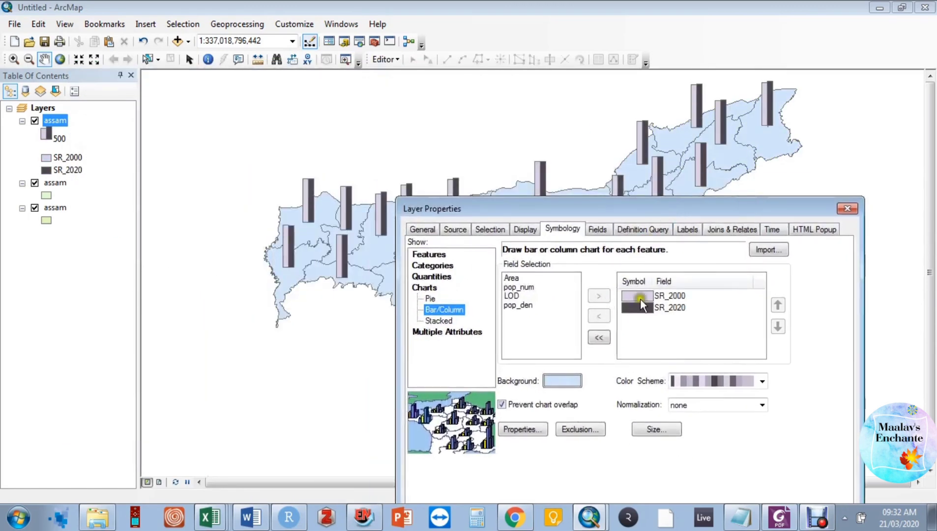
pyautogui.click(522, 289)
pyautogui.click(522, 305)
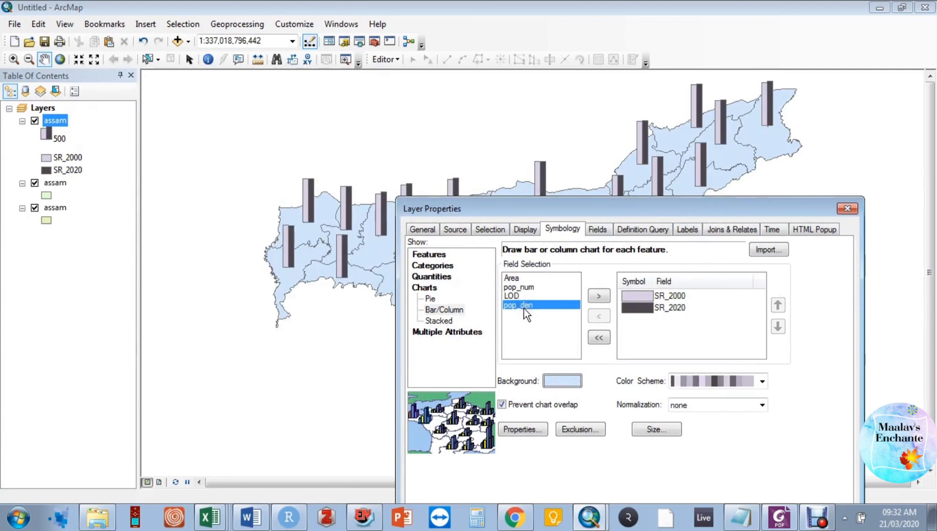
pyautogui.moveTo(584, 216); pyautogui.dragTo(419, 81)
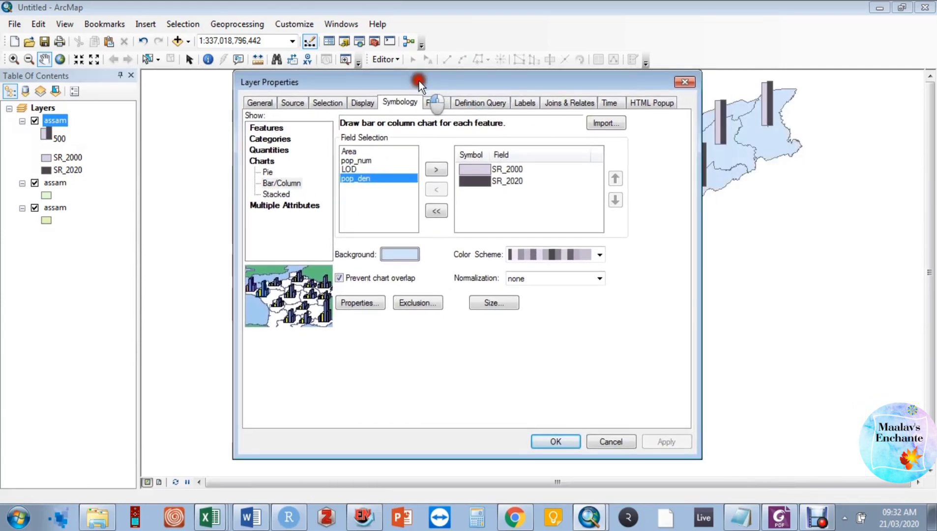
pyautogui.click(556, 441)
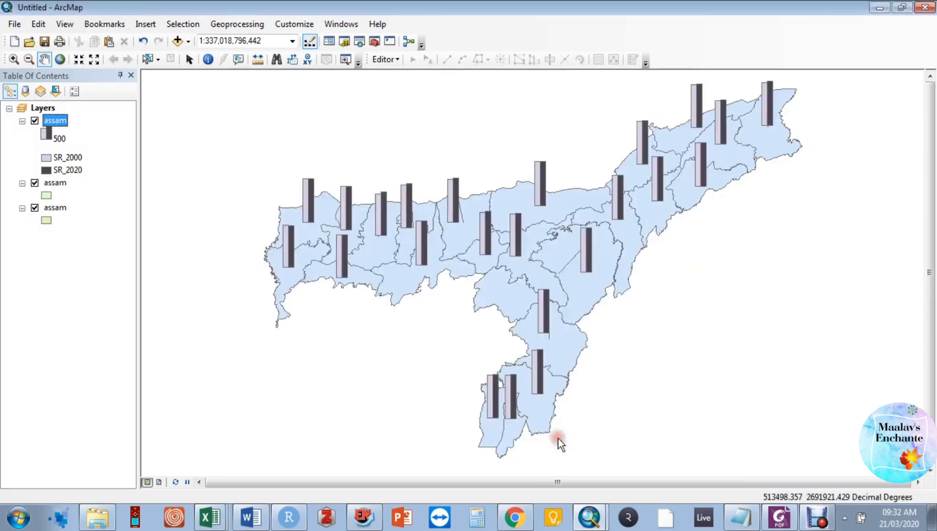
# Step: Give the second assam layer Quantities > Graduated colors symbology
pyautogui.click(53, 186)
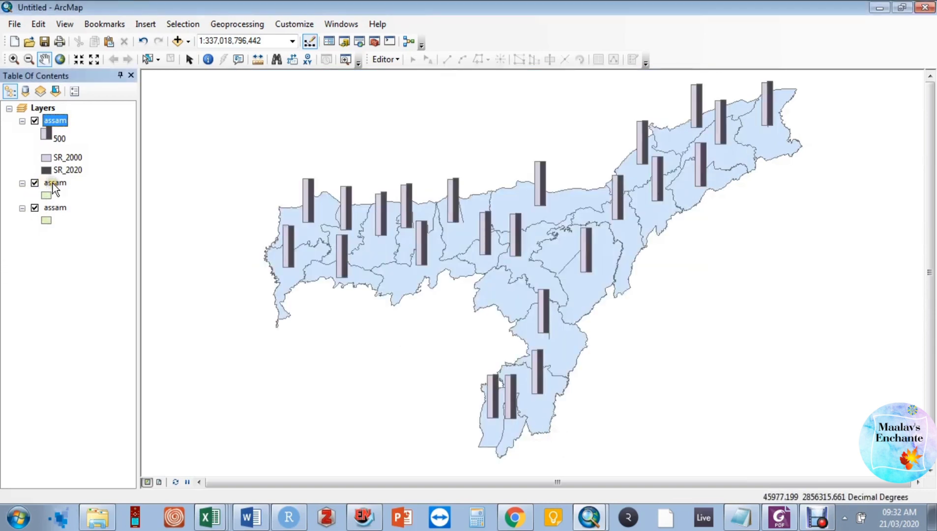
pyautogui.rightClick(52, 183)
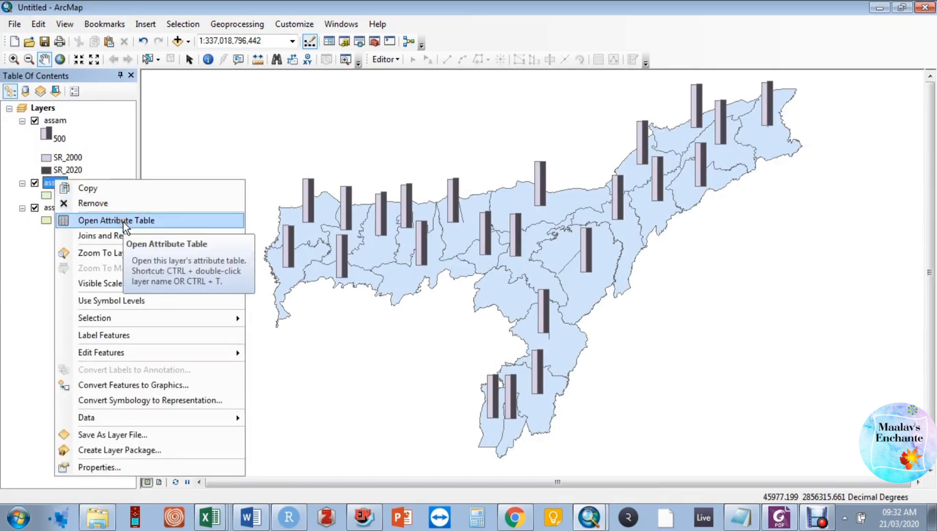
pyautogui.click(103, 468)
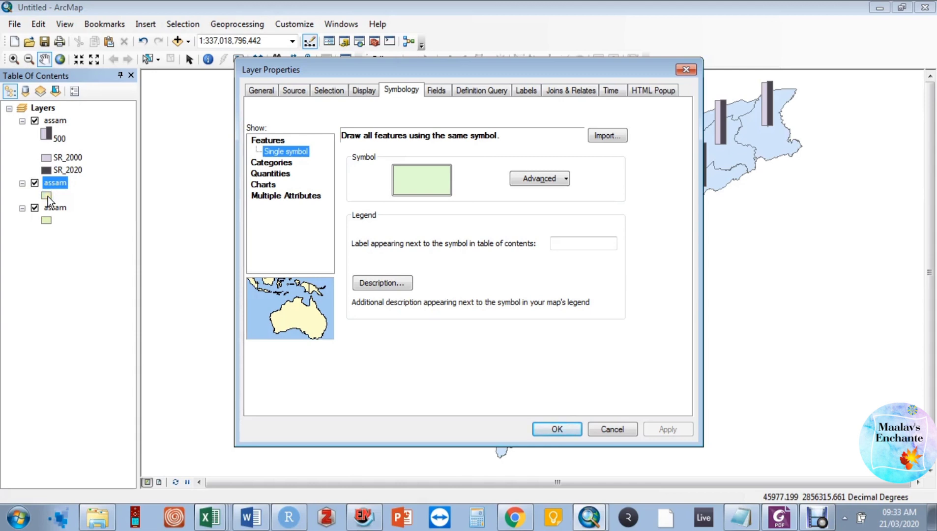
pyautogui.click(279, 166)
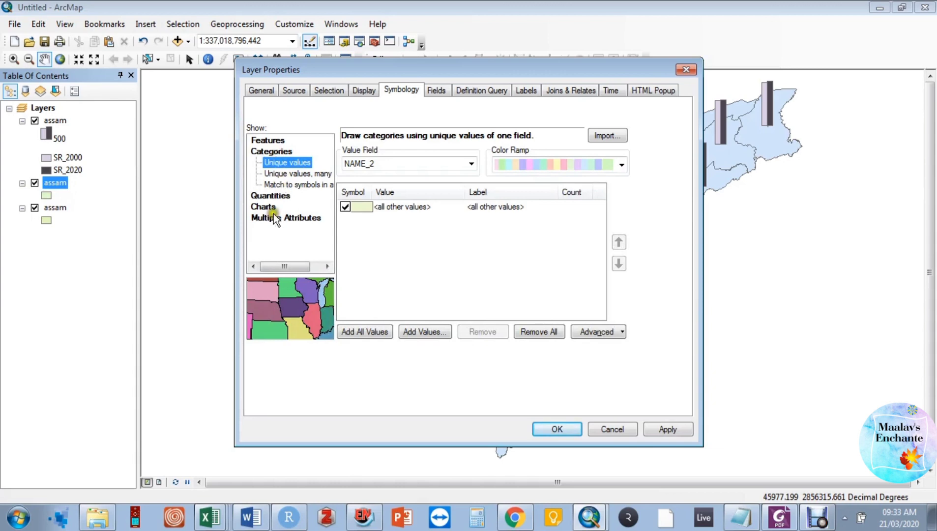
pyautogui.click(275, 197)
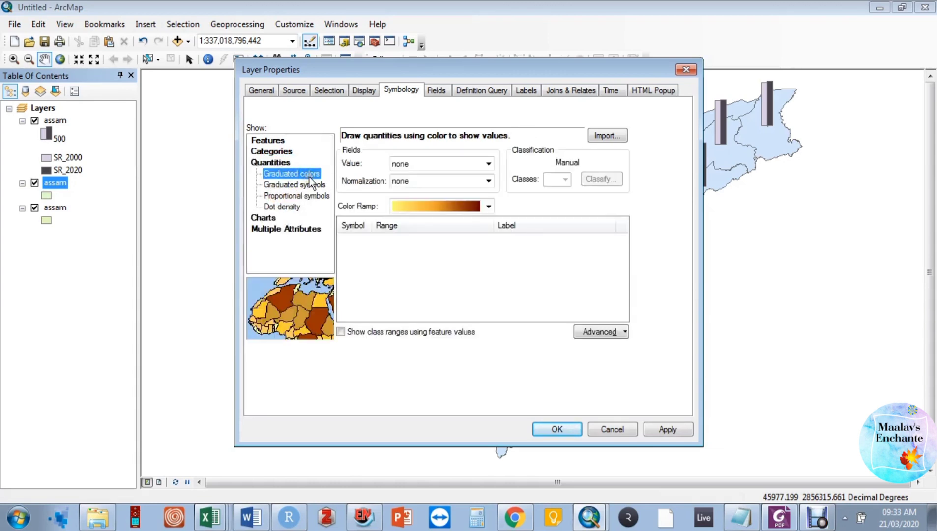
# Step: Colour by pop_den, try 4 and 3 classes, settle on 5, and open Classify
pyautogui.click(491, 161)
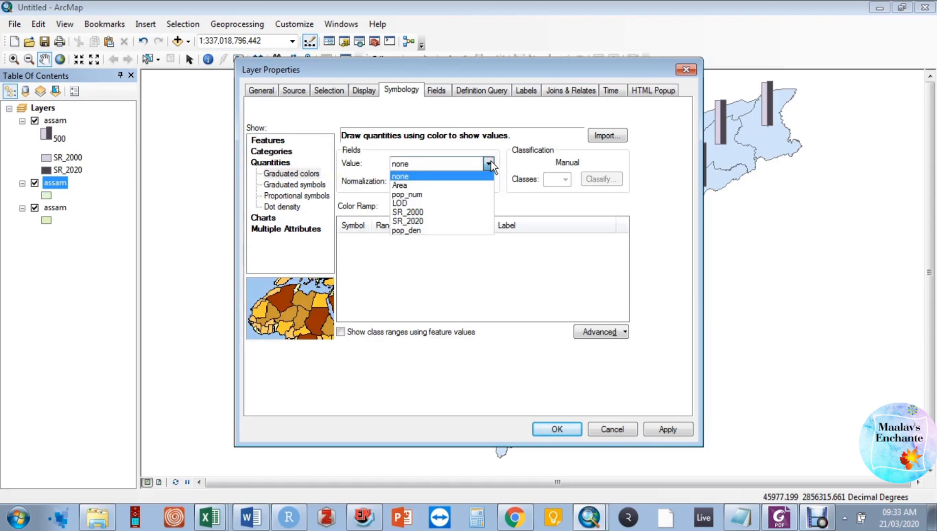
pyautogui.click(461, 229)
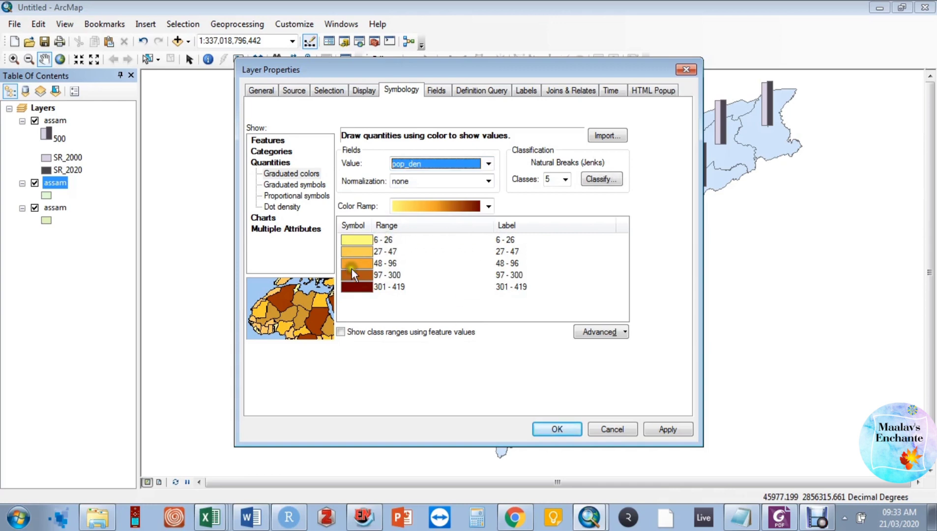
pyautogui.click(568, 179)
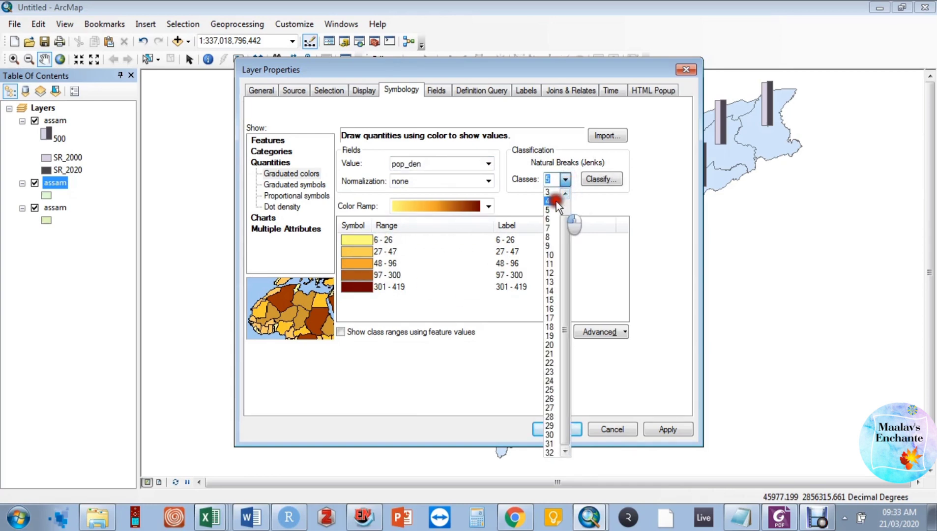
pyautogui.click(556, 201)
pyautogui.click(566, 179)
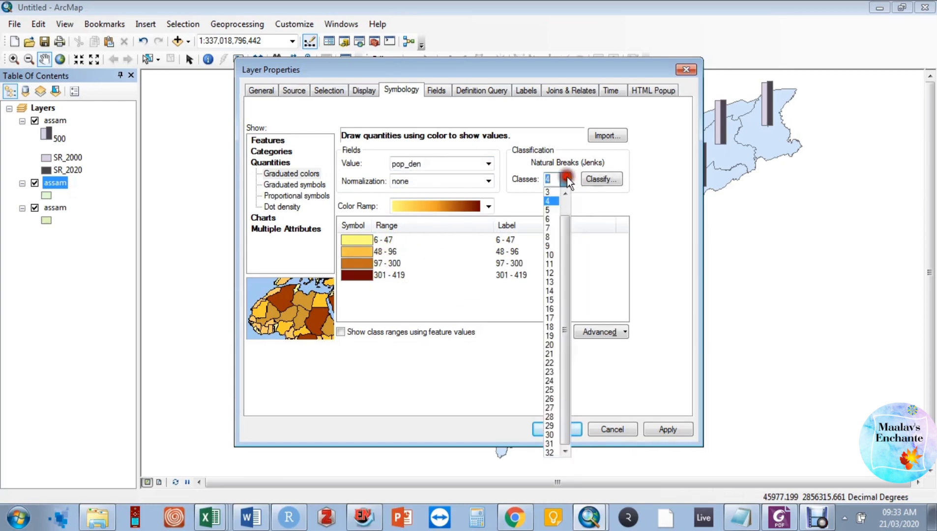
pyautogui.click(549, 192)
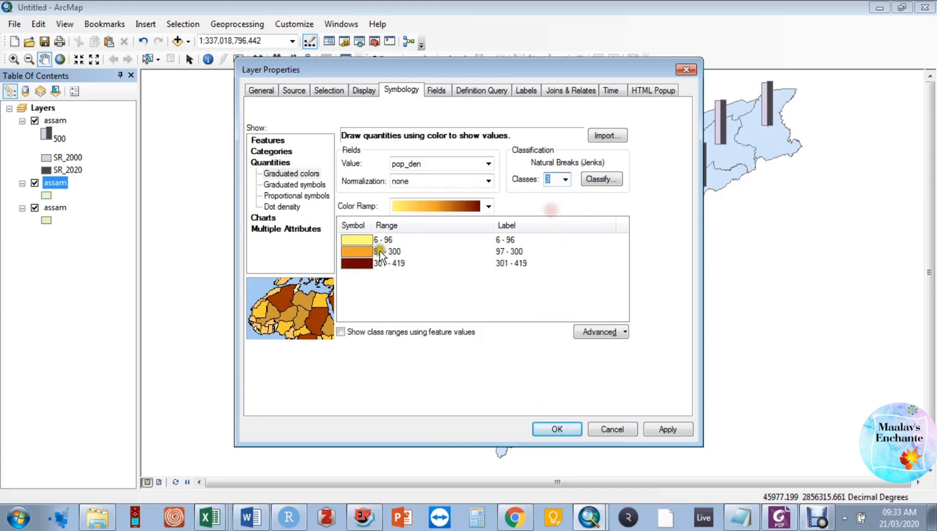
pyautogui.click(566, 179)
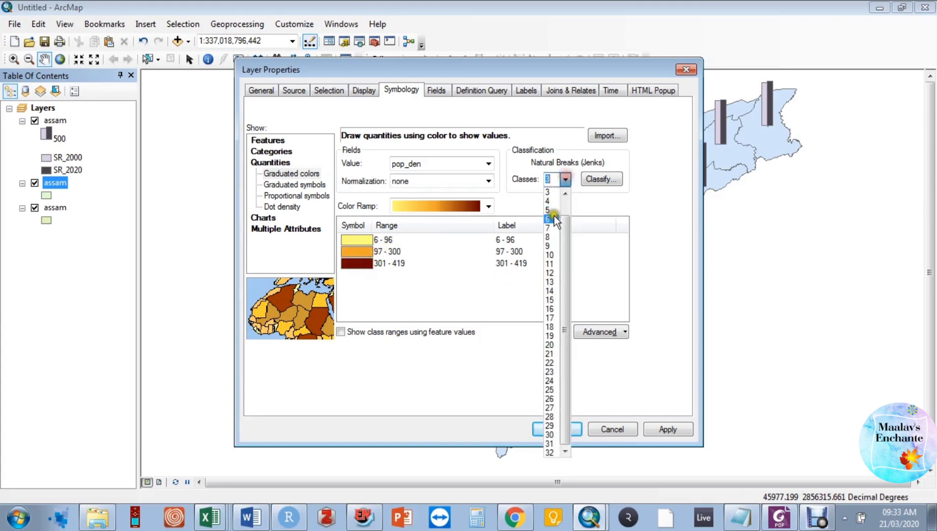
pyautogui.click(553, 210)
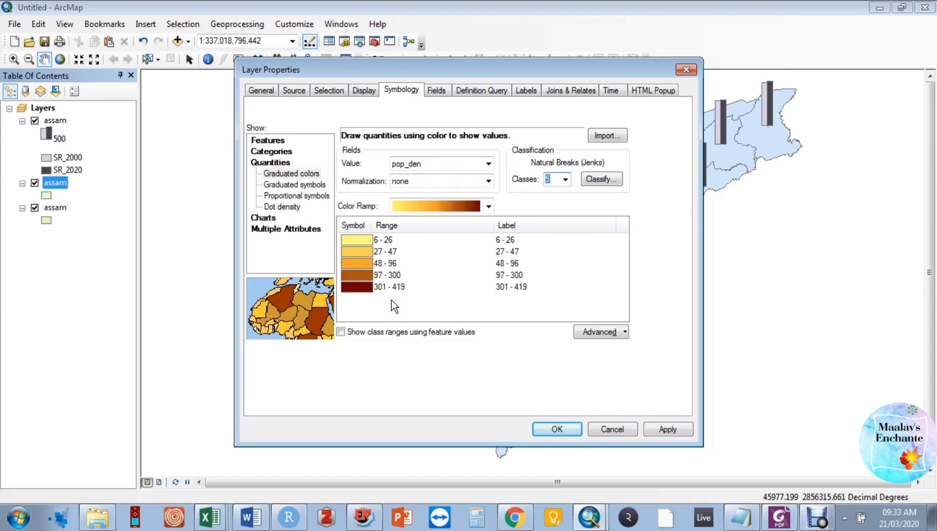
pyautogui.click(601, 179)
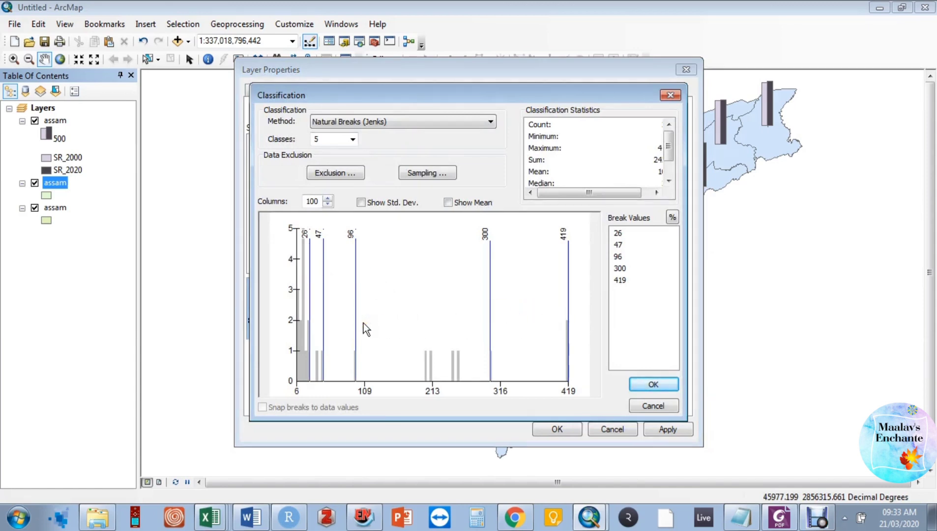
# Step: Try Equal Interval and Manual (first break 100), then keep Natural Breaks (Jenks)
pyautogui.click(442, 121)
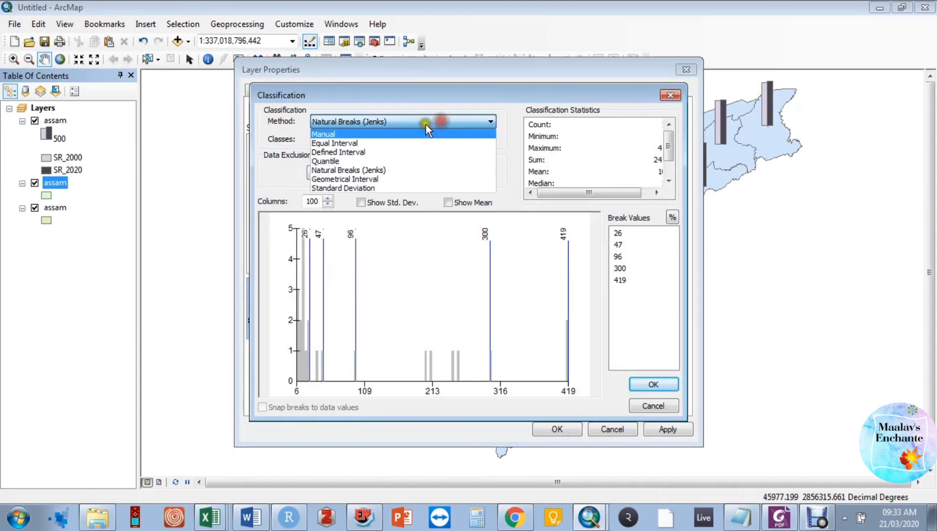
pyautogui.click(367, 143)
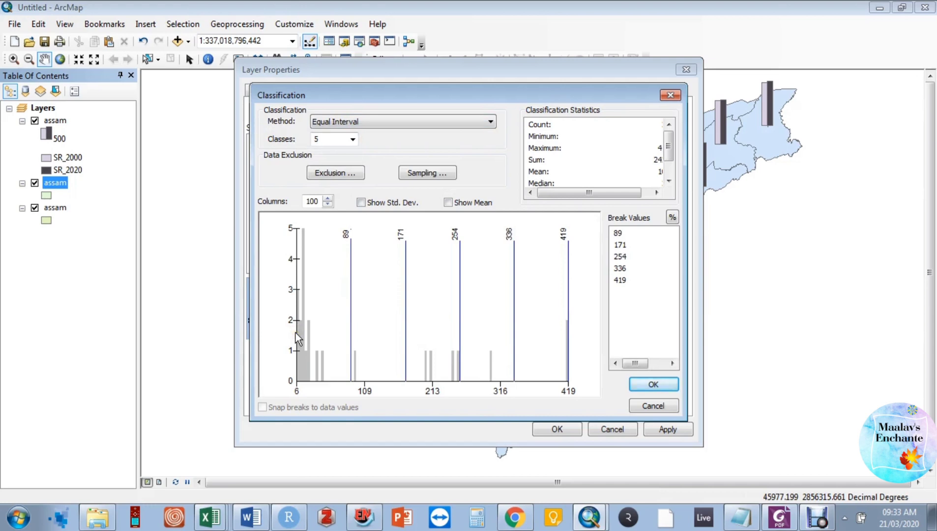
pyautogui.click(383, 122)
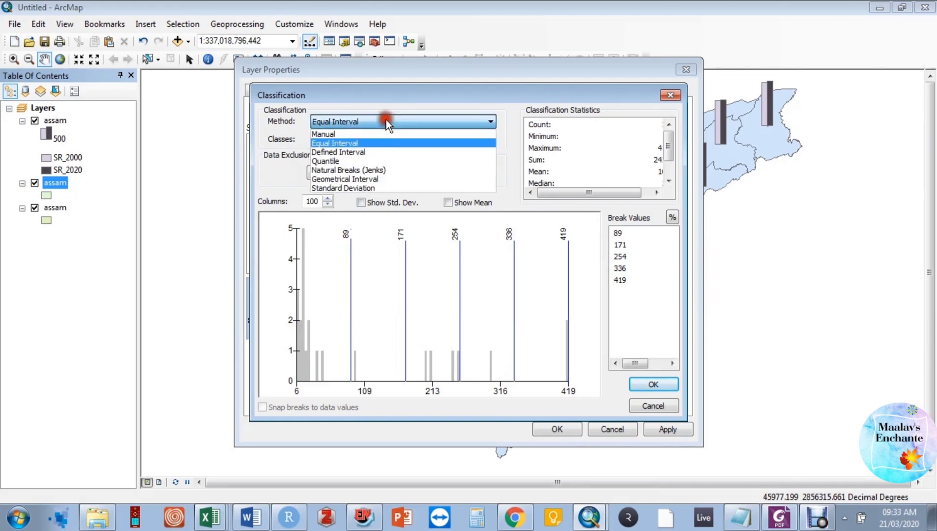
pyautogui.click(344, 133)
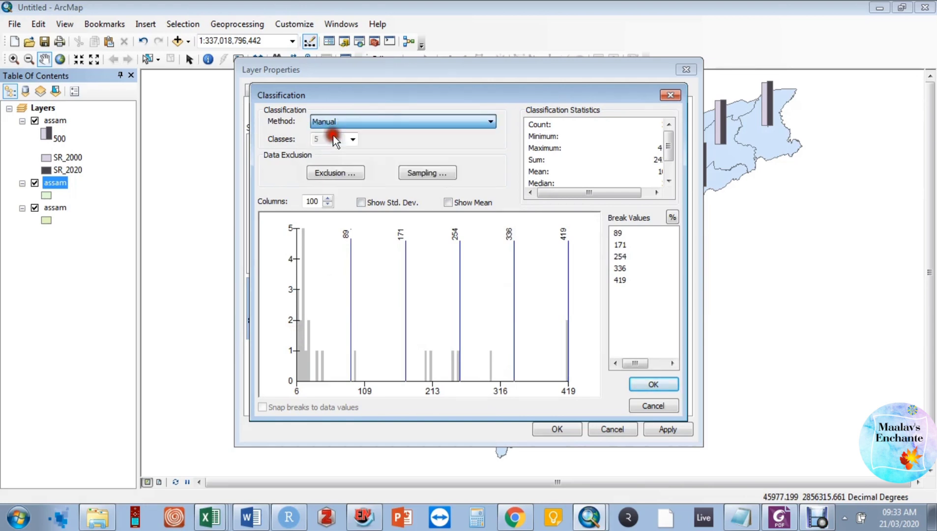
pyautogui.doubleClick(621, 234)
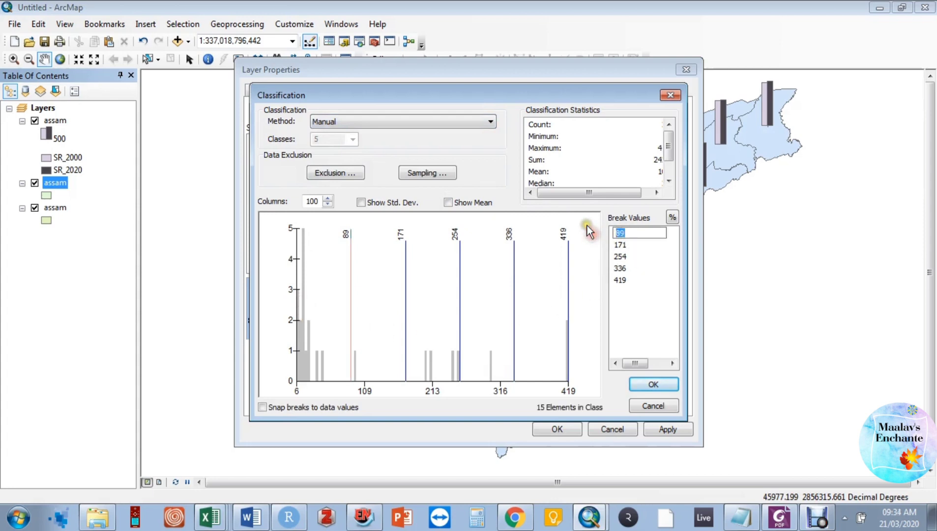
pyautogui.write('100')
pyautogui.click(581, 294)
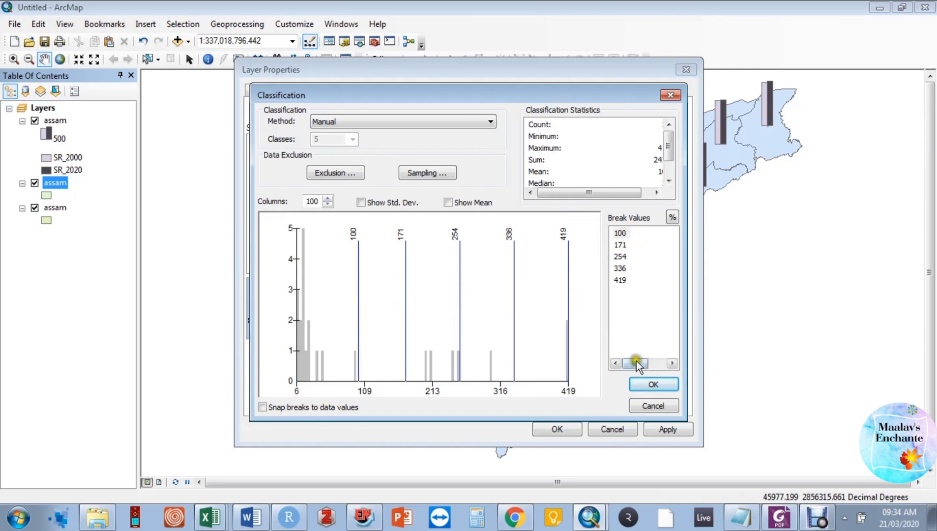
pyautogui.click(376, 128)
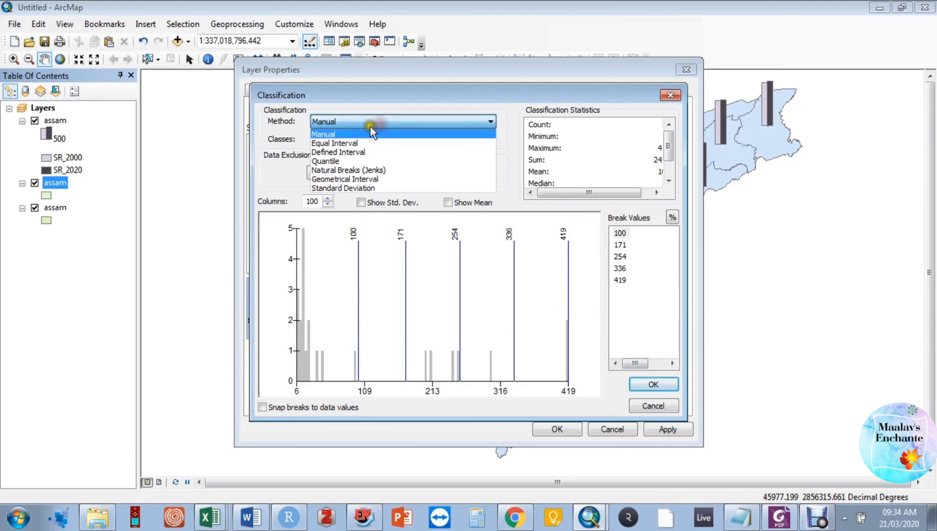
pyautogui.click(359, 172)
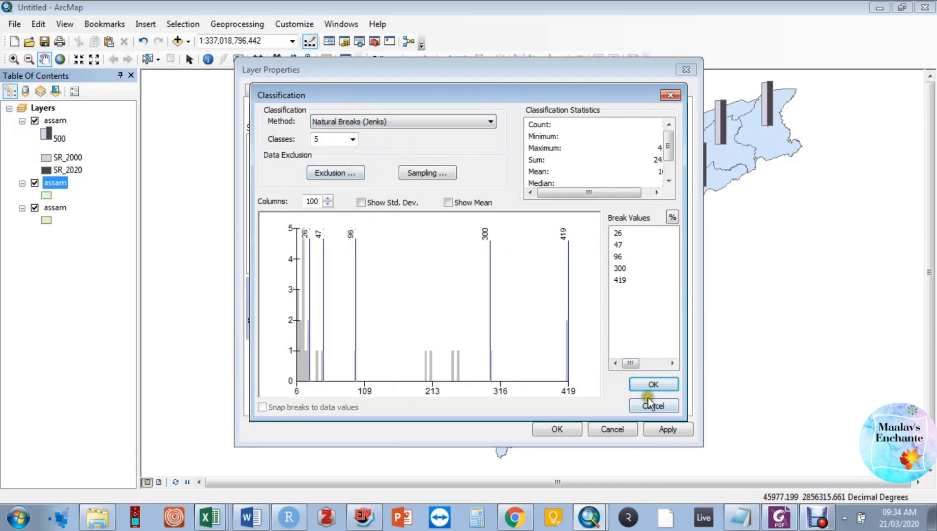
pyautogui.click(651, 383)
# Step: Apply the pop_den graduated colours and close the middle layer's properties
pyautogui.click(658, 426)
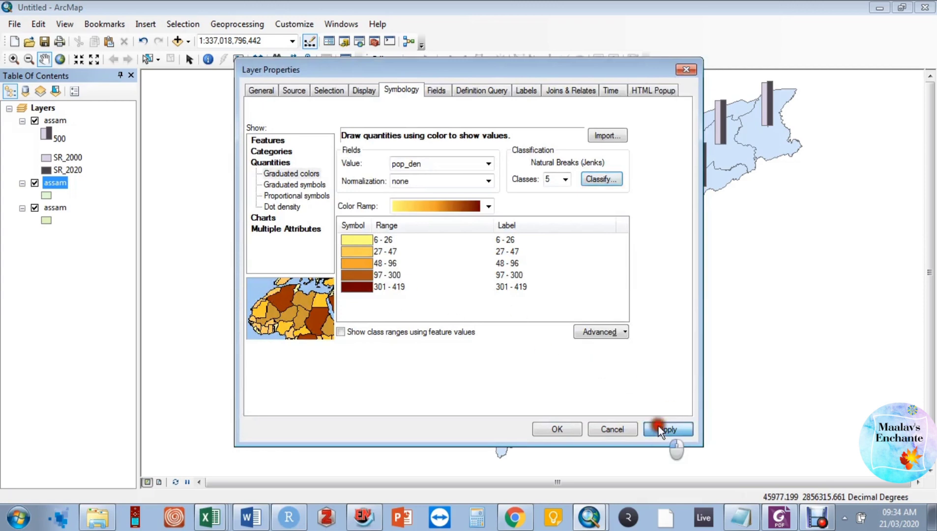
pyautogui.click(557, 429)
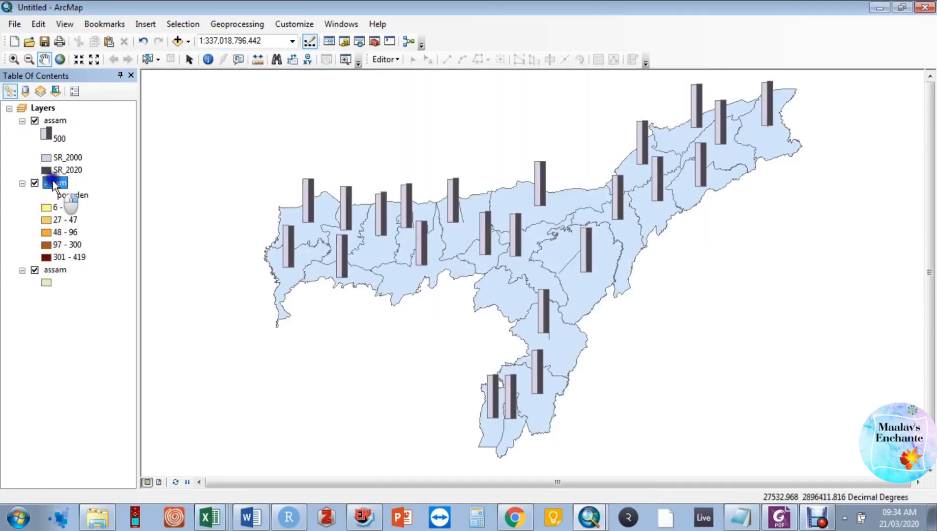
pyautogui.rightClick(54, 184)
pyautogui.click(133, 468)
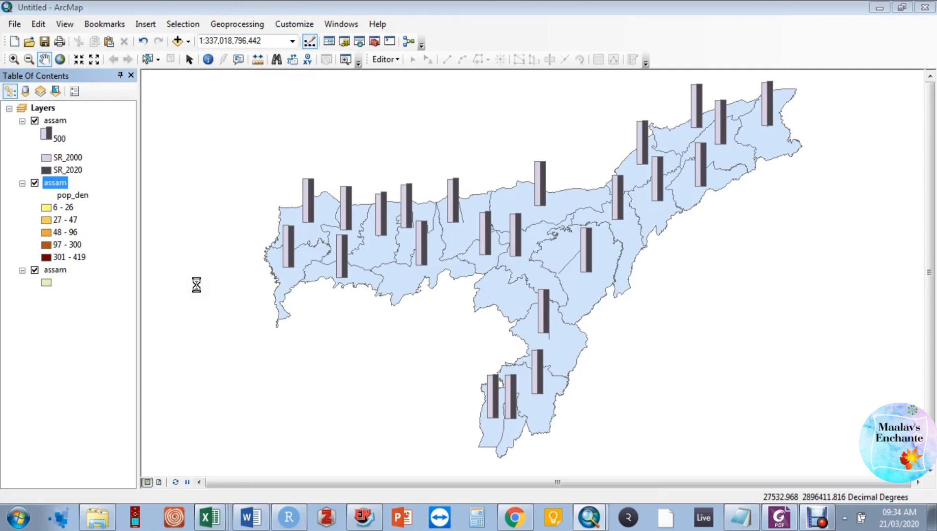
pyautogui.click(555, 427)
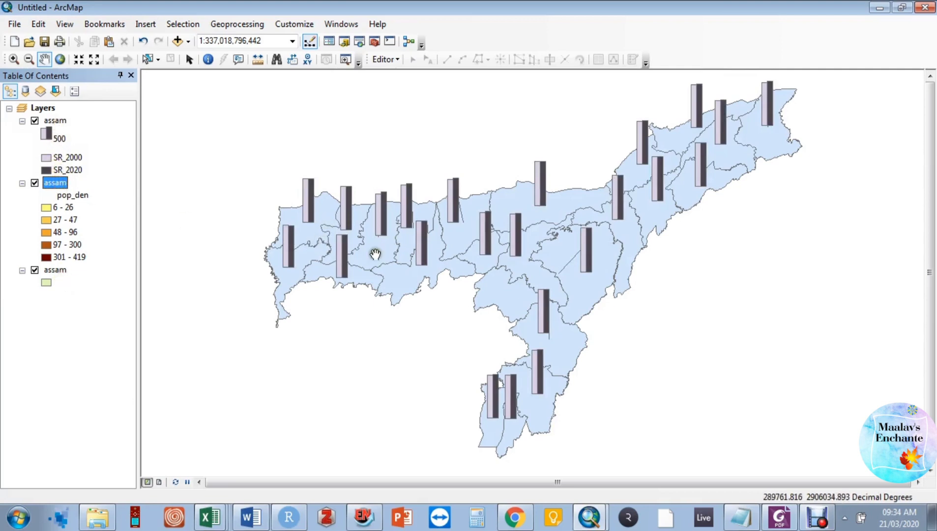
# Step: Give the top chart layer a hollow background fill and apply the bar chart settings
pyautogui.rightClick(59, 112)
pyautogui.rightClick(58, 122)
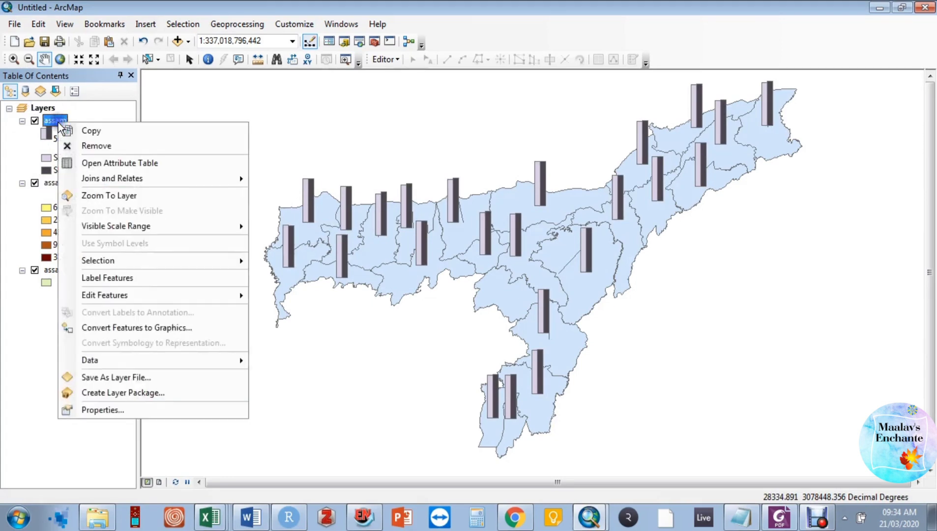
pyautogui.click(113, 413)
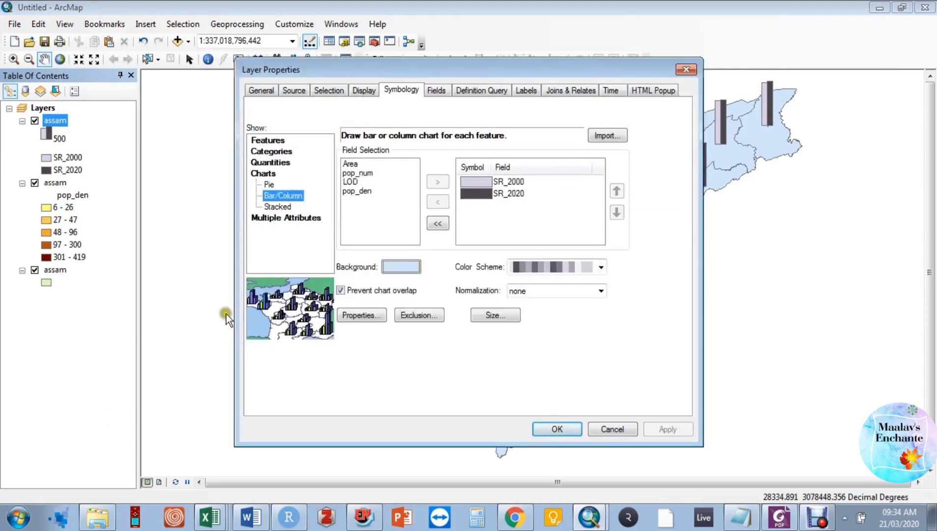
pyautogui.click(403, 270)
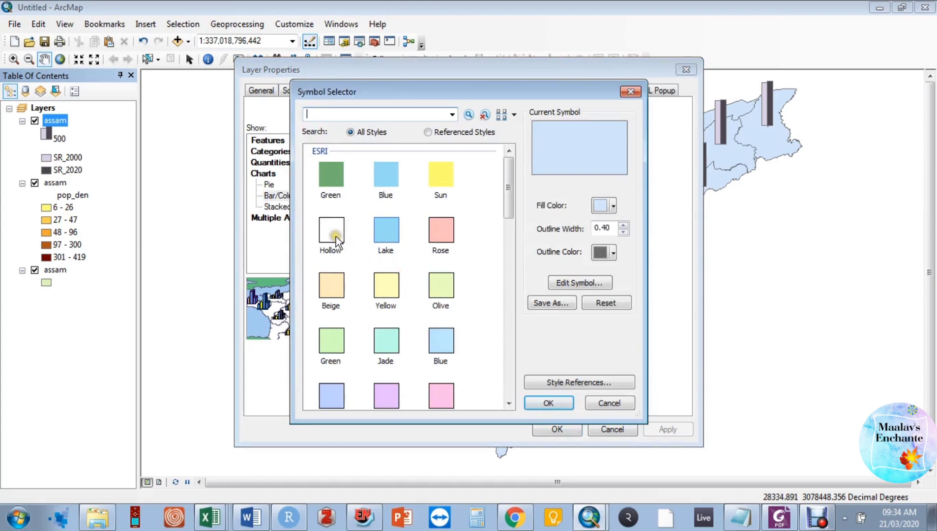
pyautogui.click(335, 237)
pyautogui.click(551, 404)
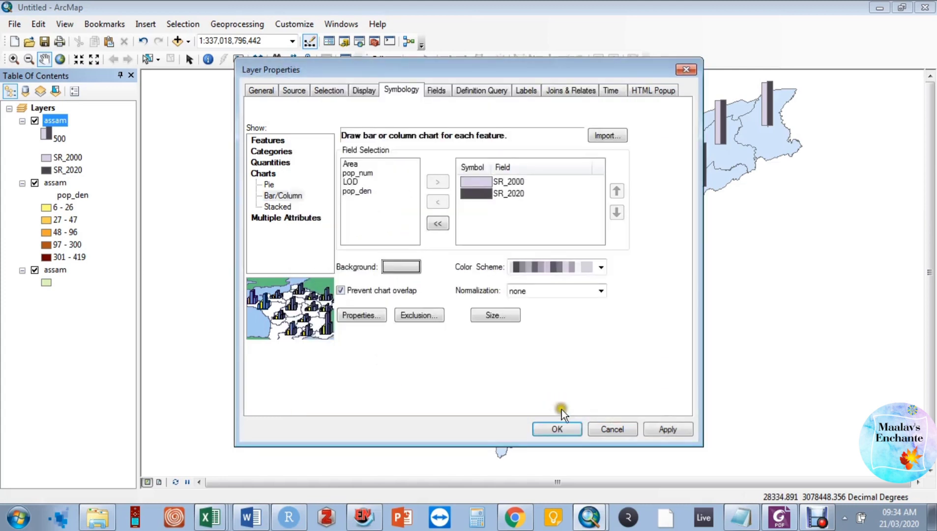
pyautogui.click(670, 428)
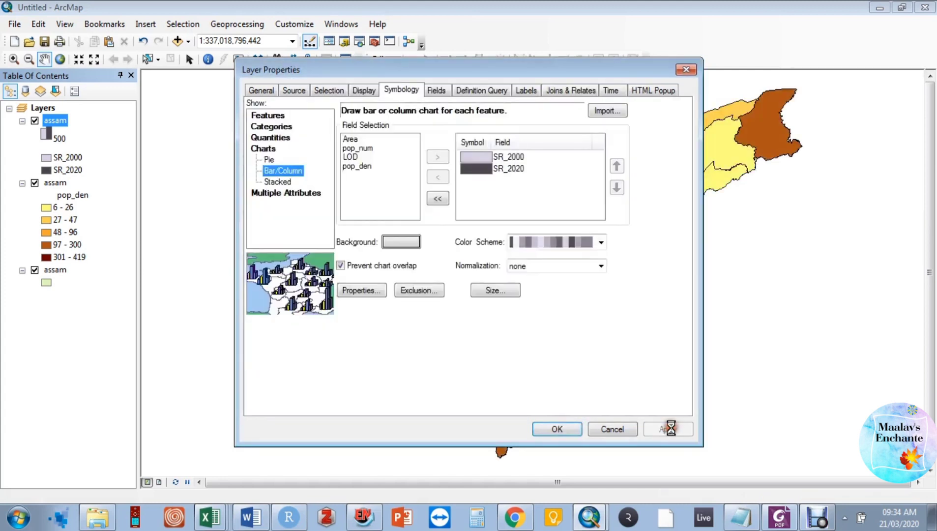
pyautogui.click(569, 428)
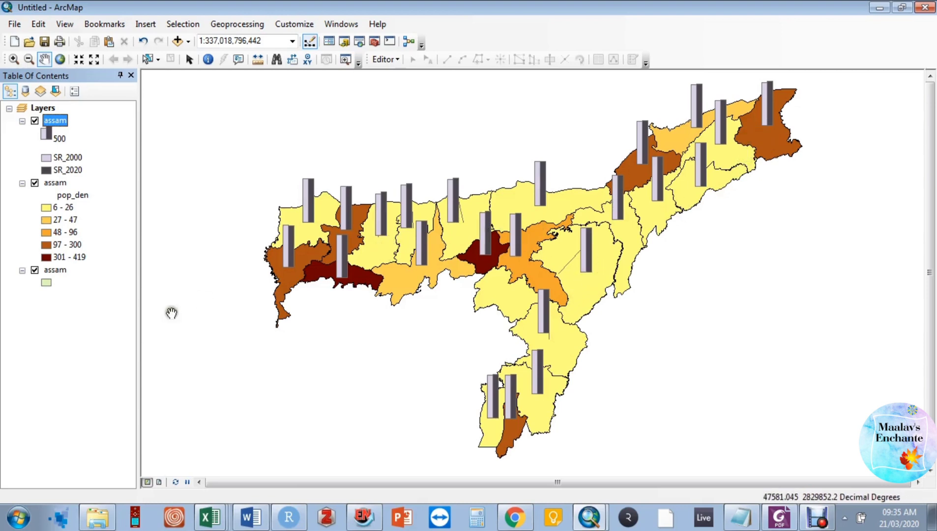
pyautogui.rightClick(55, 272)
pyautogui.click(110, 43)
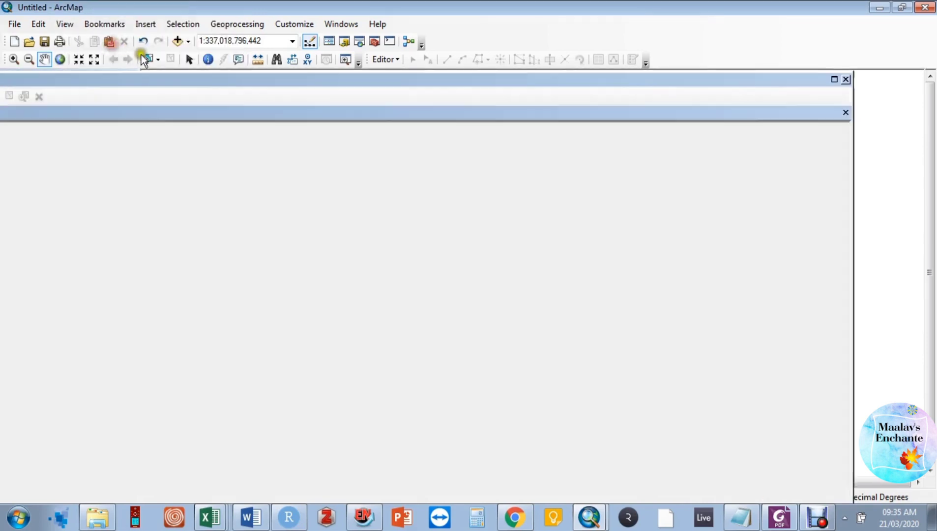
pyautogui.click(301, 128)
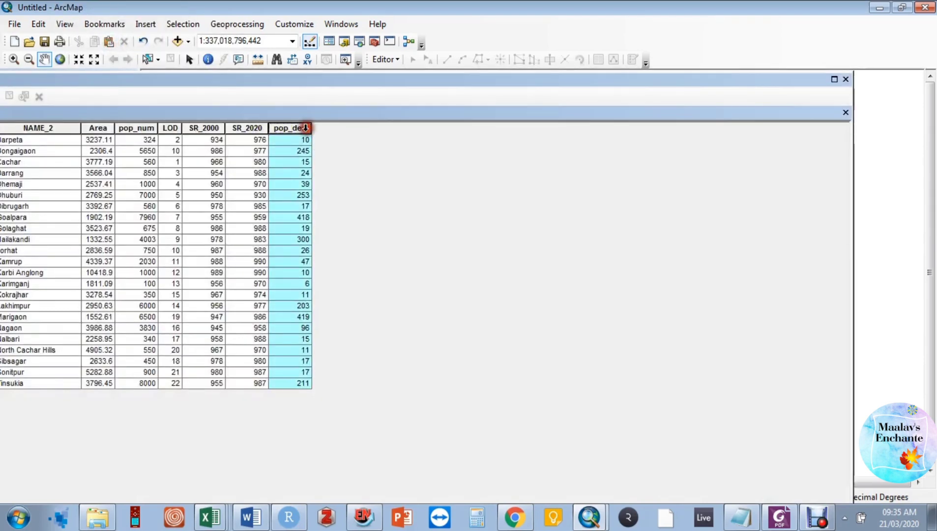
pyautogui.click(255, 127)
pyautogui.click(206, 128)
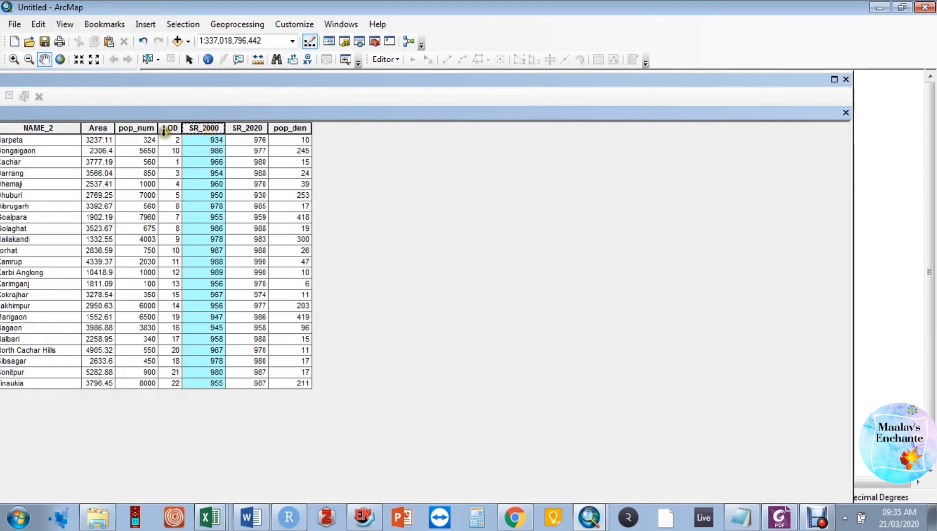
pyautogui.click(138, 127)
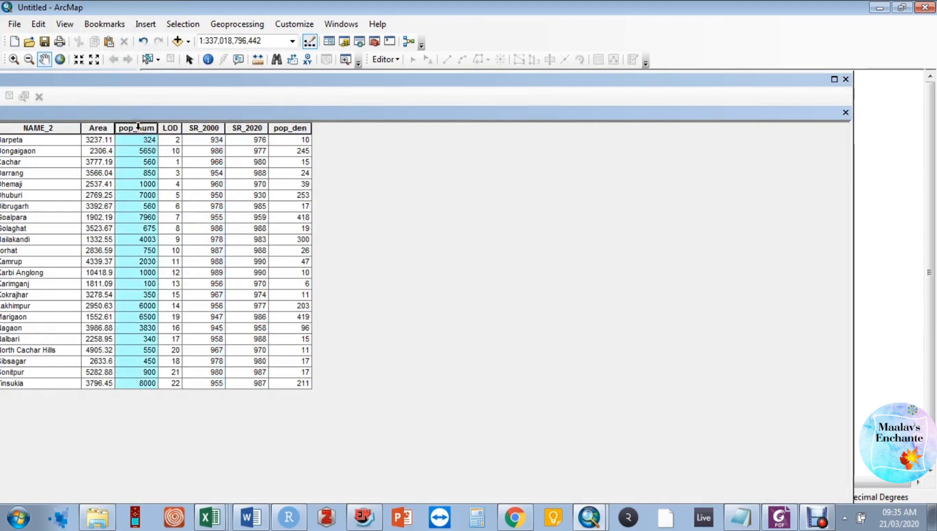
pyautogui.click(104, 127)
pyautogui.click(127, 127)
pyautogui.click(846, 79)
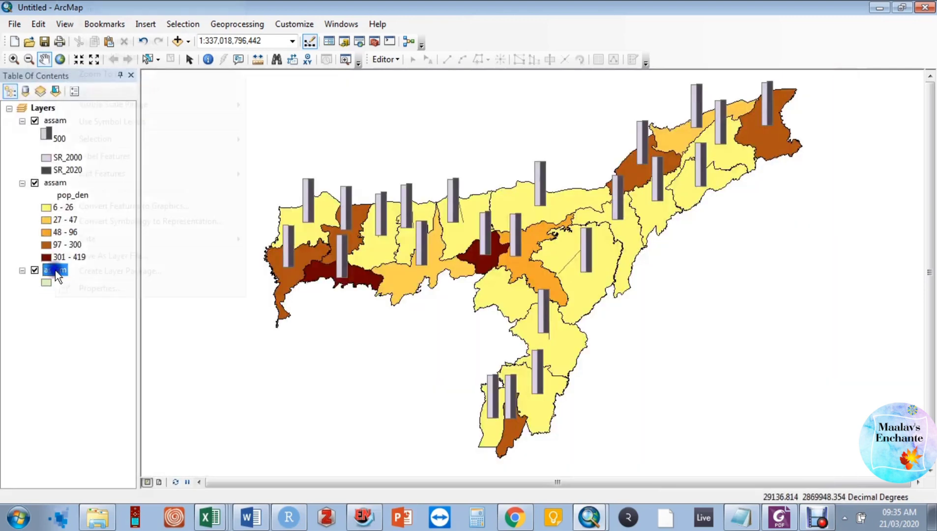
# Step: Set the bottom assam layer to dot density symbology using the pop_num field
pyautogui.rightClick(55, 270)
pyautogui.click(114, 290)
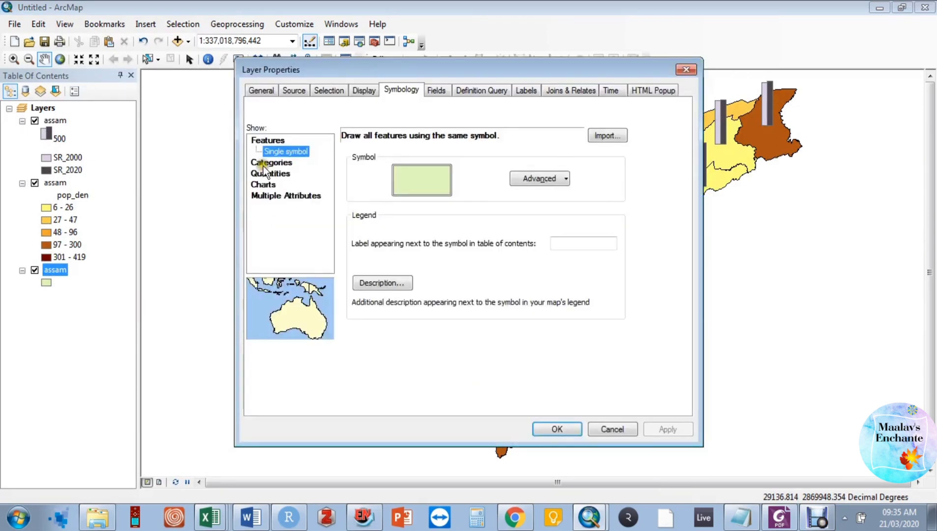
pyautogui.click(270, 163)
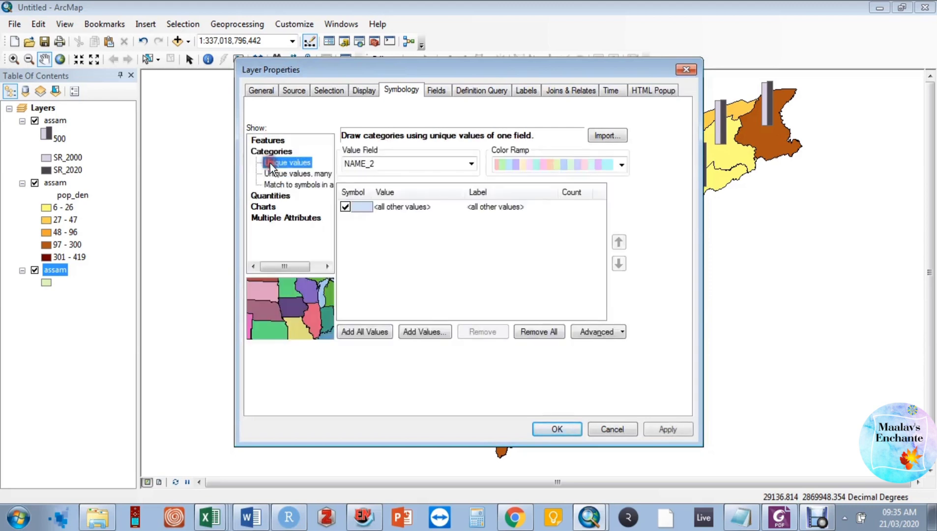
pyautogui.click(273, 197)
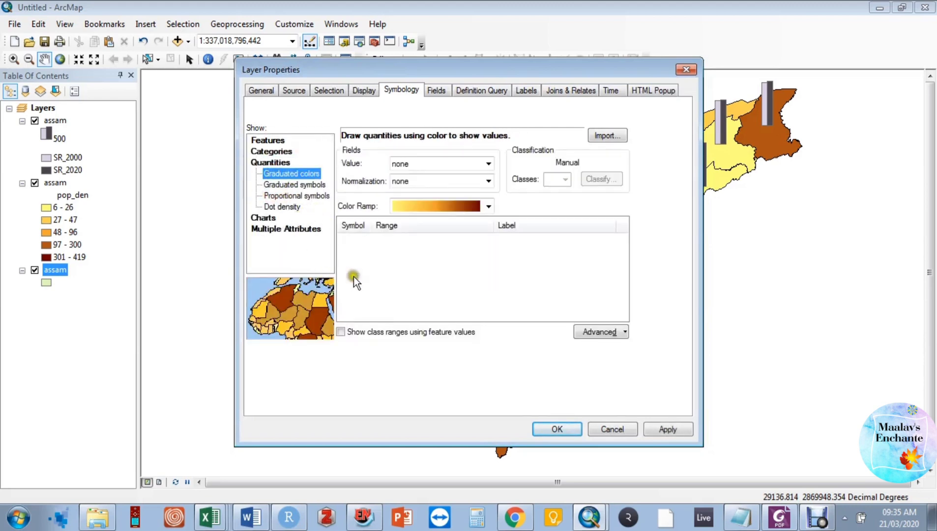
pyautogui.click(290, 207)
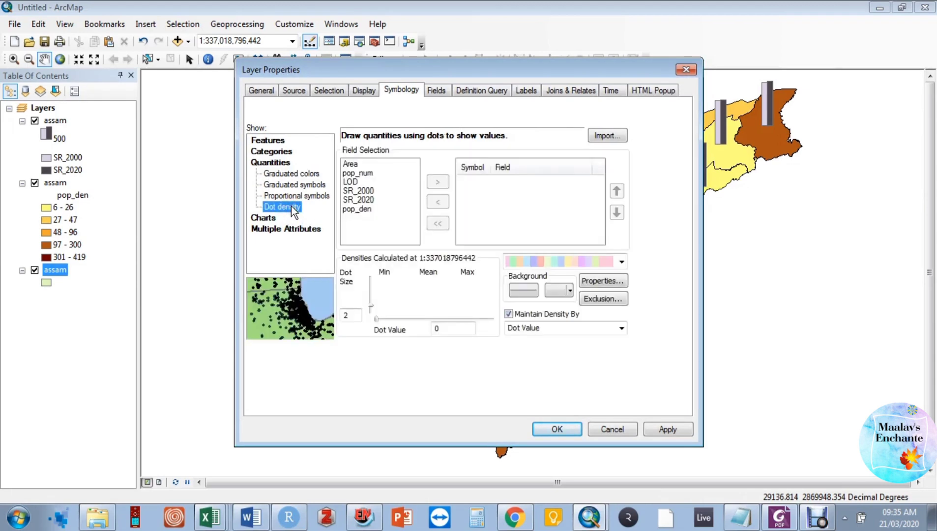
pyautogui.click(357, 173)
pyautogui.click(442, 181)
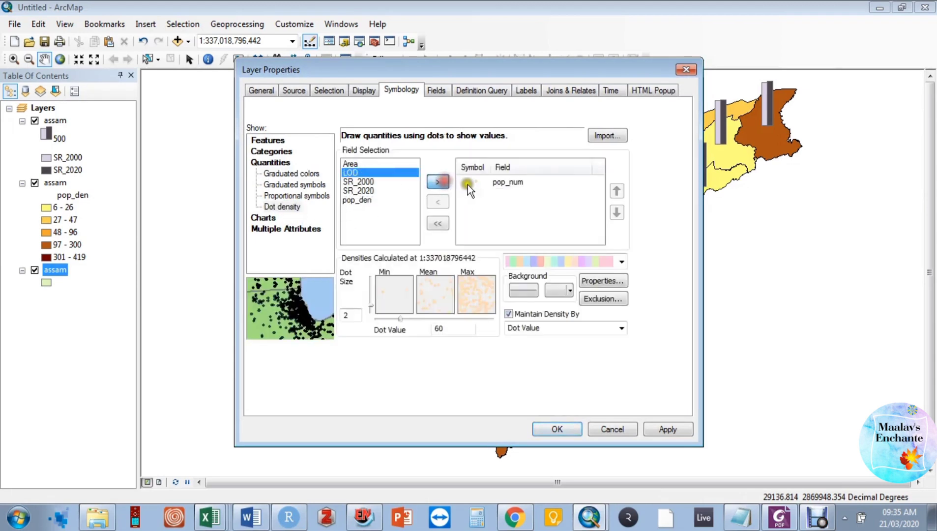
# Step: Use No Color background and a grey-purple ramp for the dots, then apply
pyautogui.scroll(-1, 620, 262)
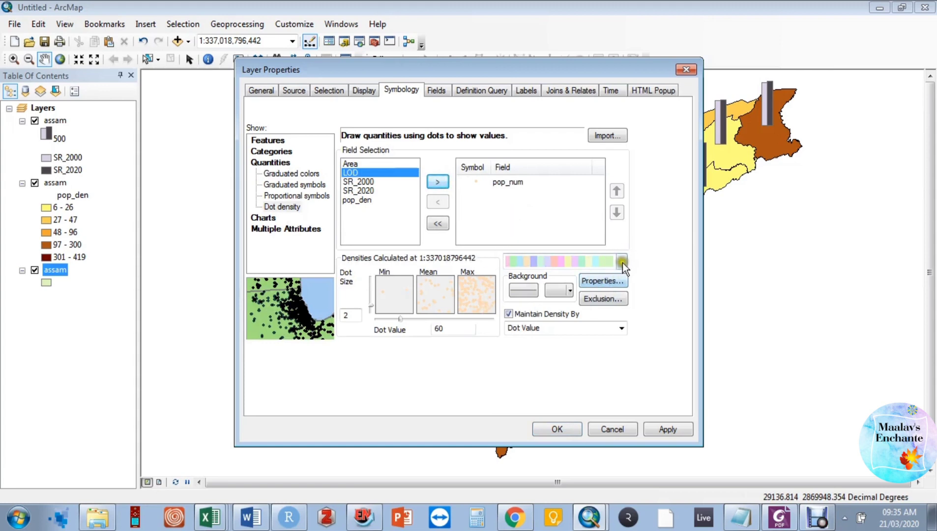
pyautogui.click(572, 290)
pyautogui.click(581, 308)
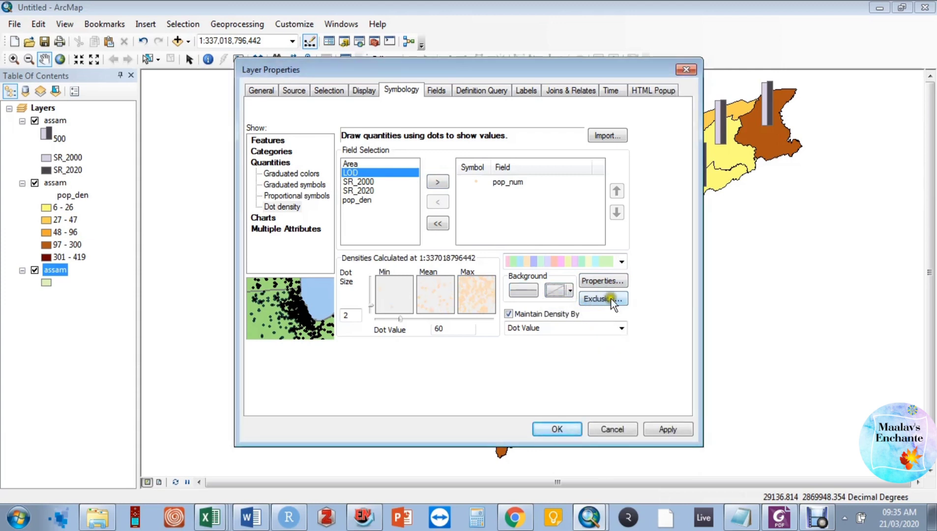
pyautogui.click(620, 262)
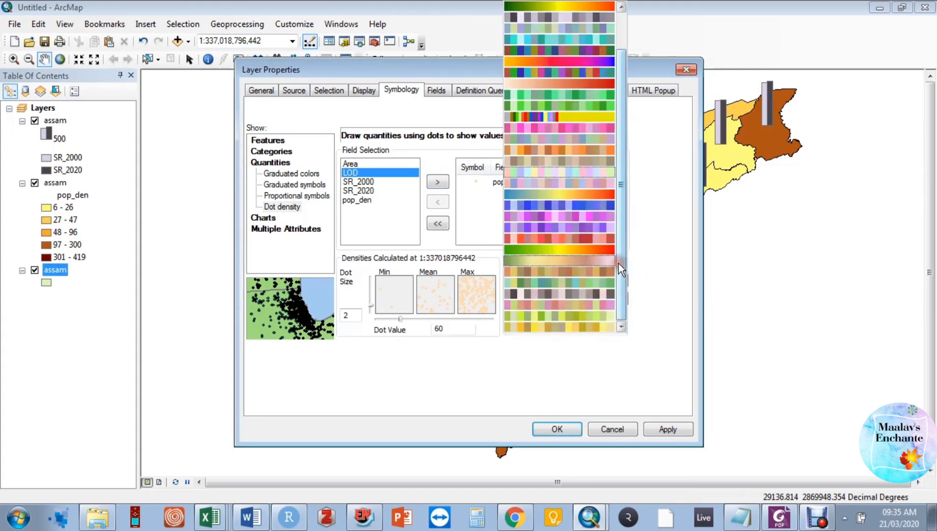
pyautogui.click(571, 15)
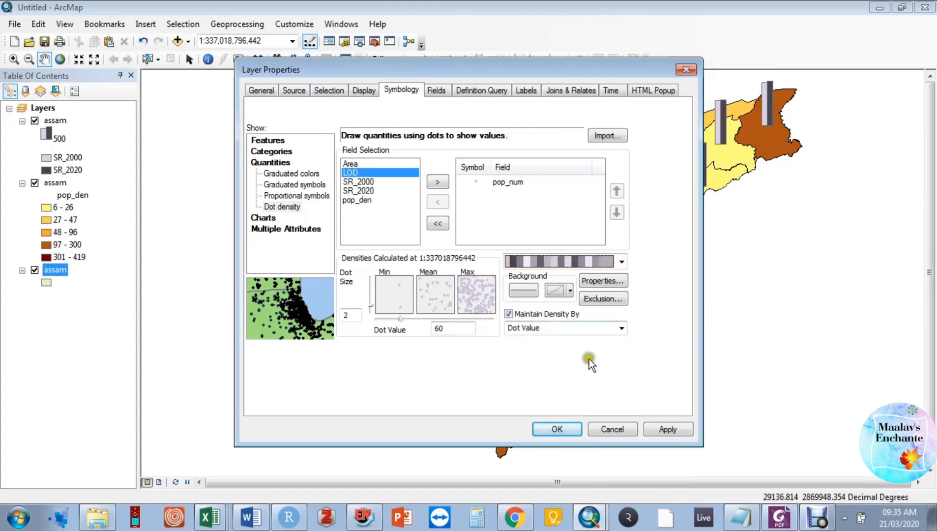
pyautogui.click(662, 428)
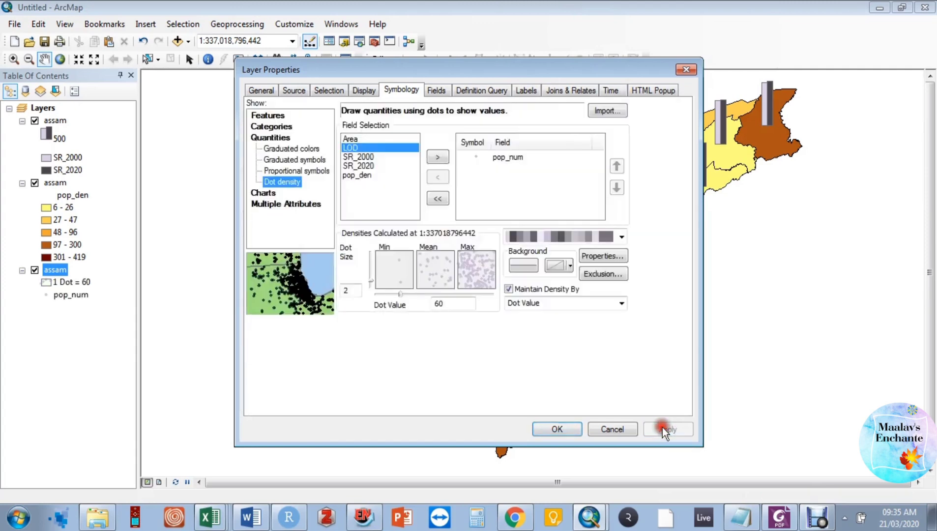
pyautogui.click(566, 427)
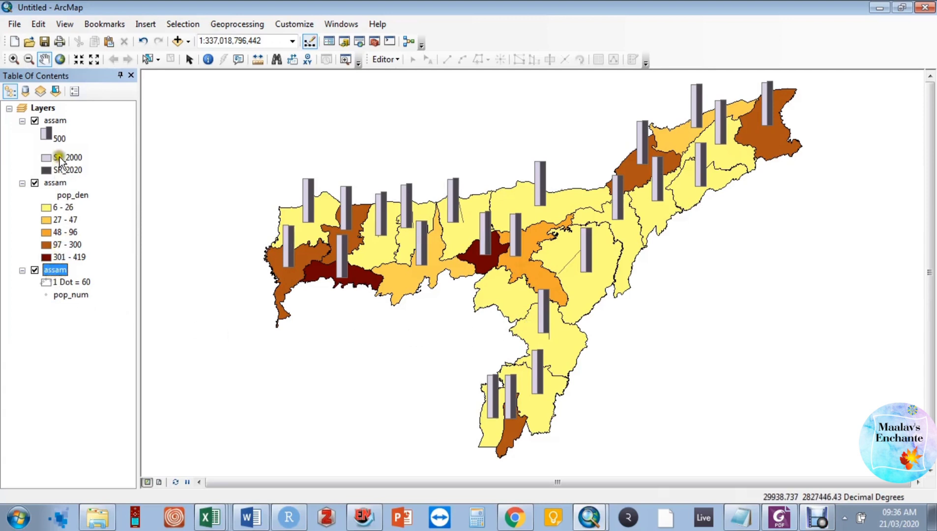
# Step: Move the pop_num dot-density layer above the pop_den layer in the drawing order
pyautogui.click(61, 270)
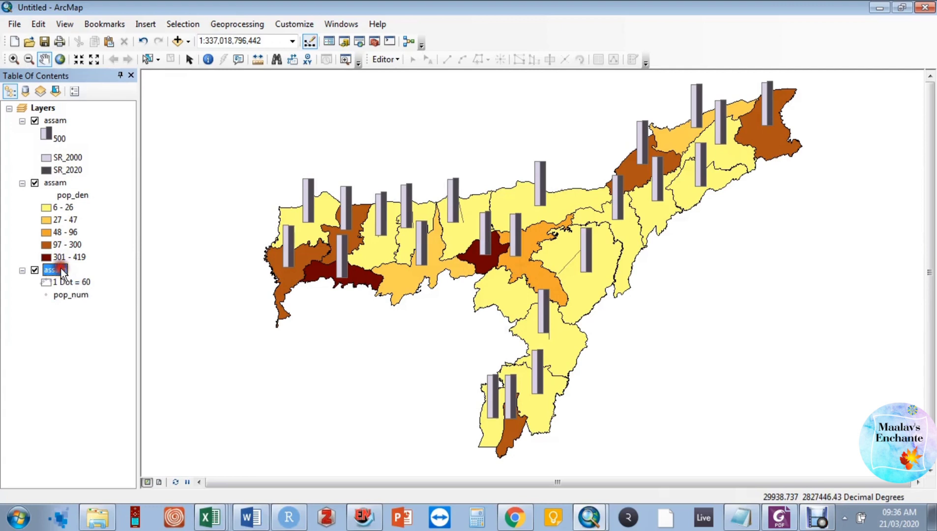
pyautogui.click(84, 270)
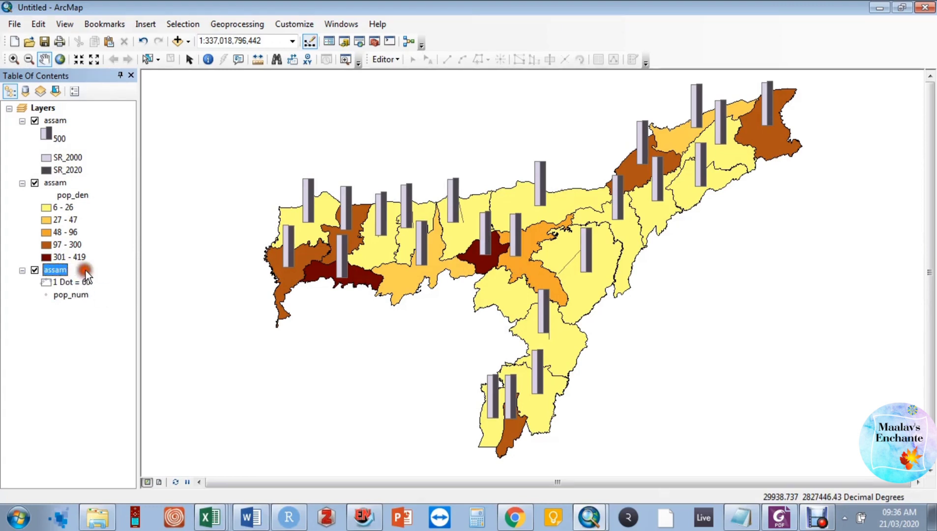
pyautogui.click(25, 91)
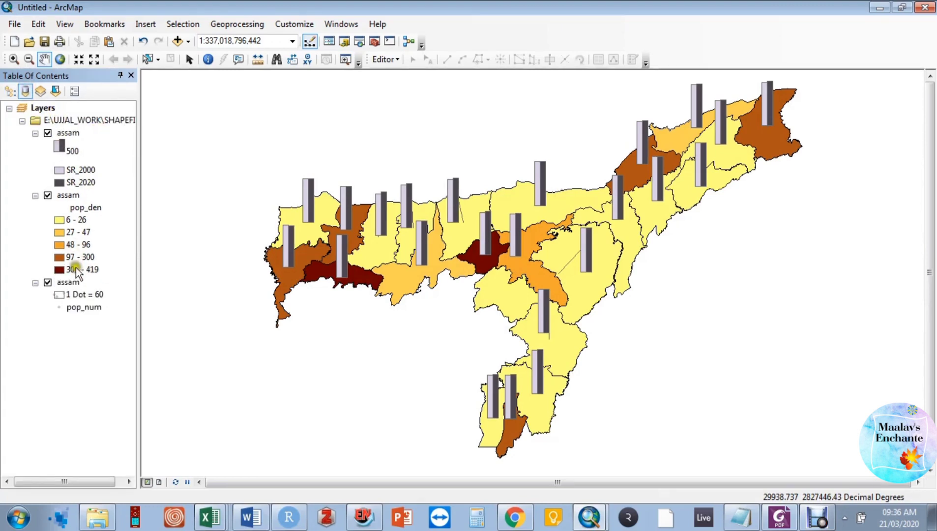
pyautogui.click(12, 91)
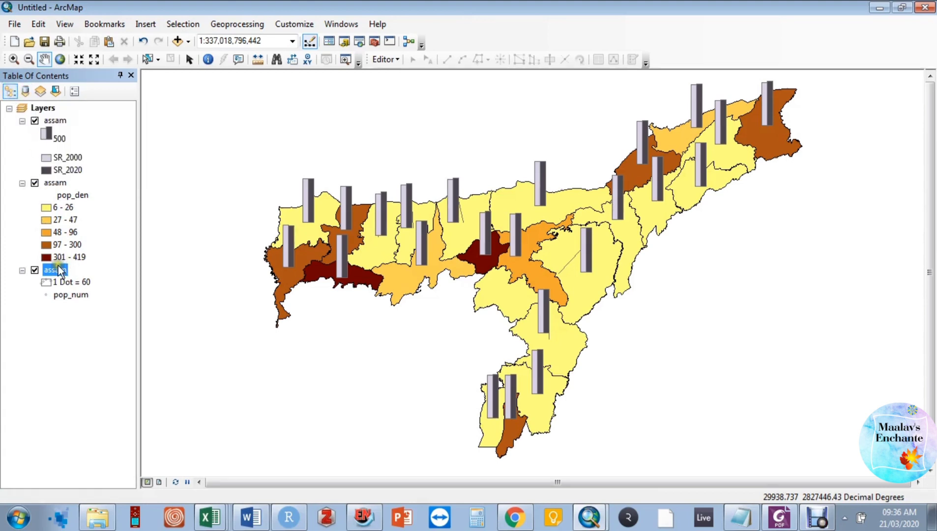
pyautogui.moveTo(58, 271); pyautogui.dragTo(69, 182)
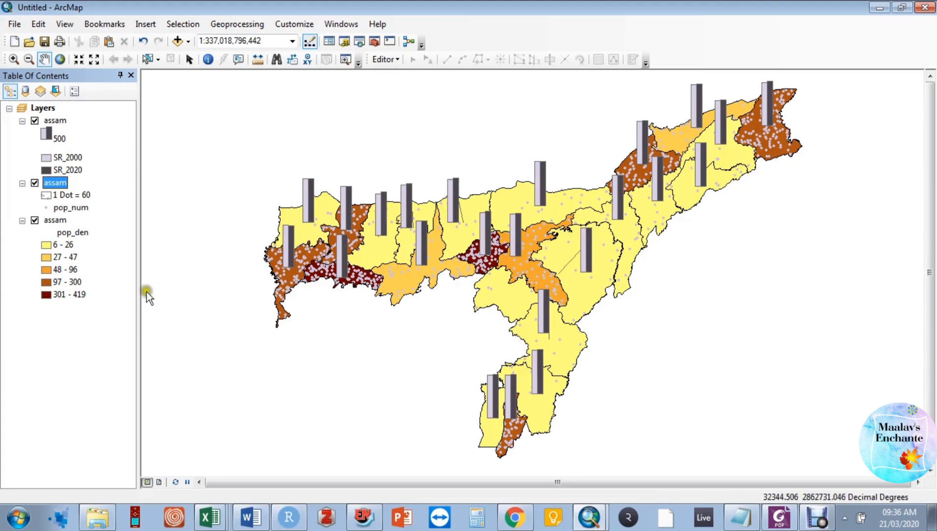
pyautogui.click(48, 208)
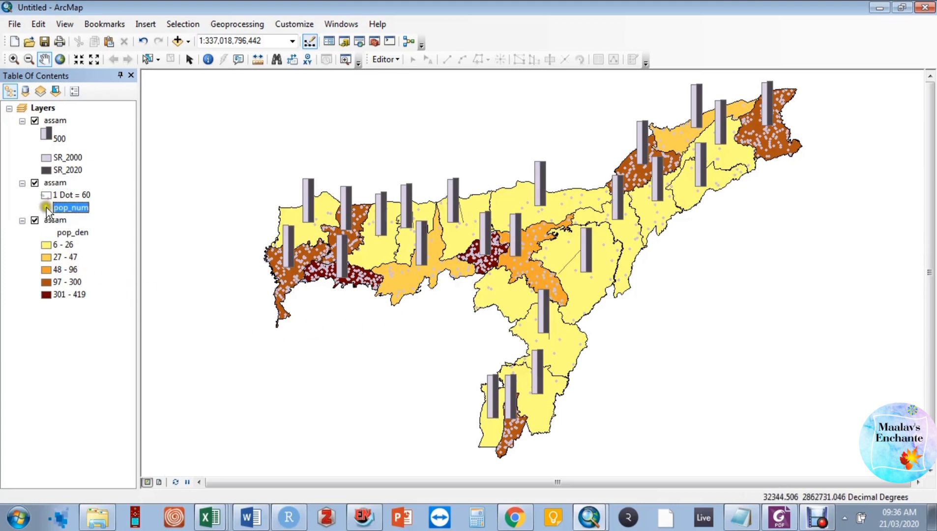
pyautogui.click(47, 205)
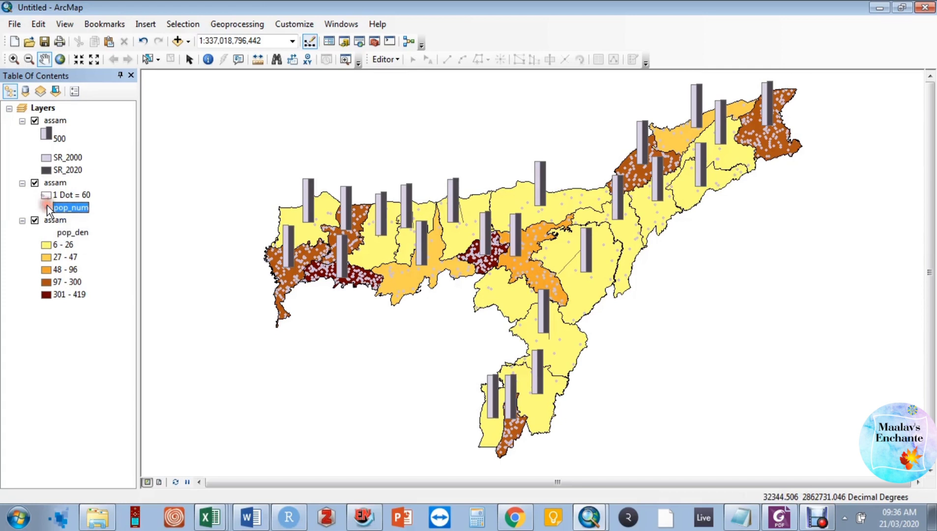